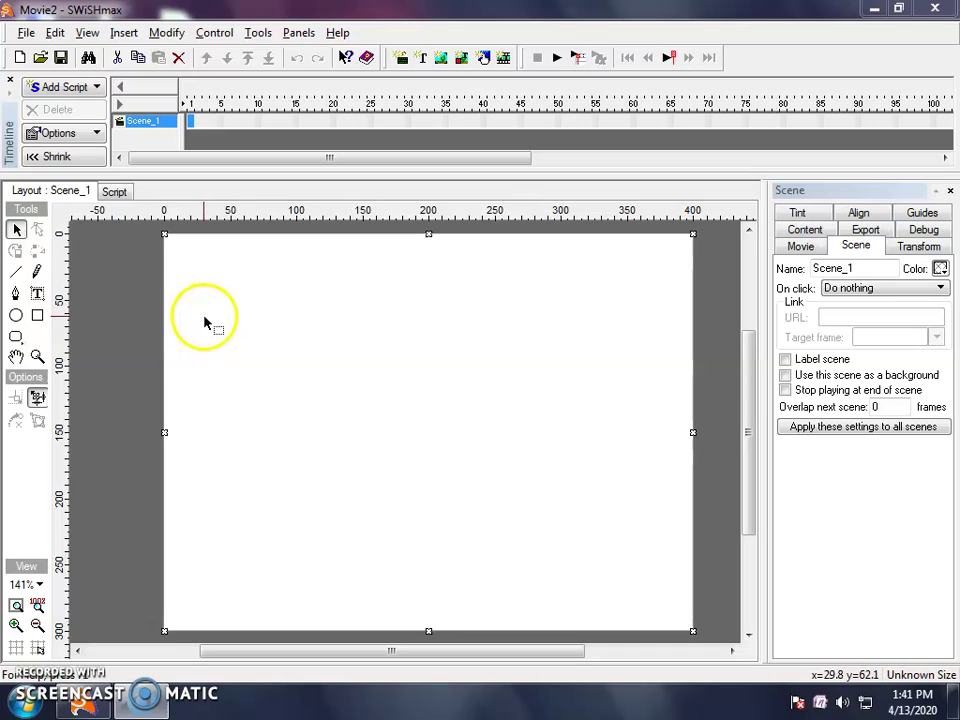
Step: Choose the Ellipse tool and give its outline a solid line style in blue
{"action": "left_click", "coordinate": [17, 316]}
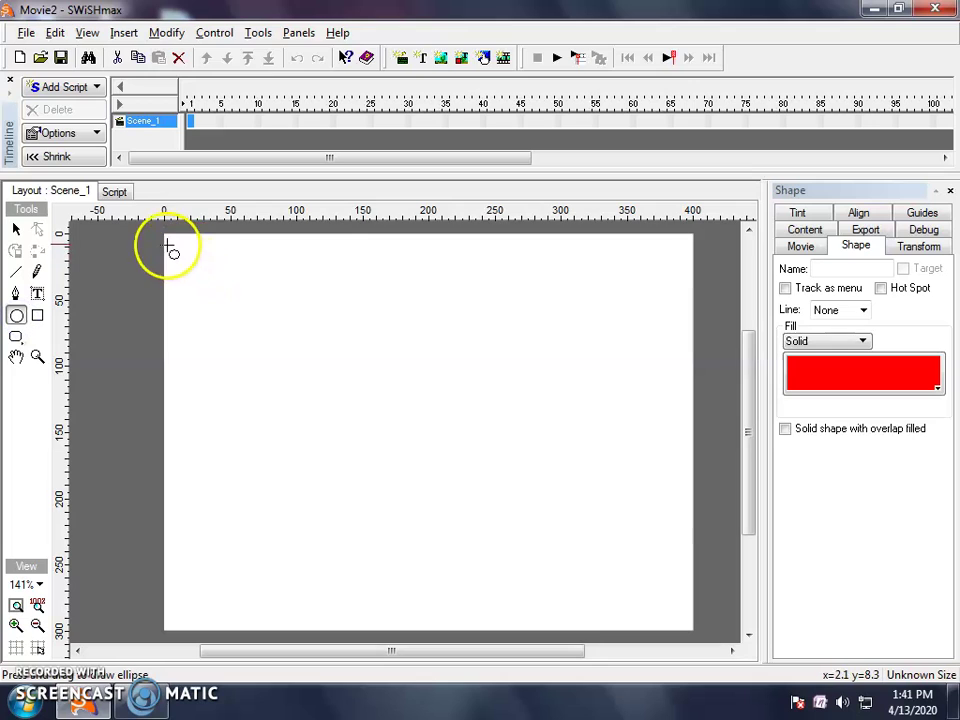
{"action": "left_click", "coordinate": [862, 310]}
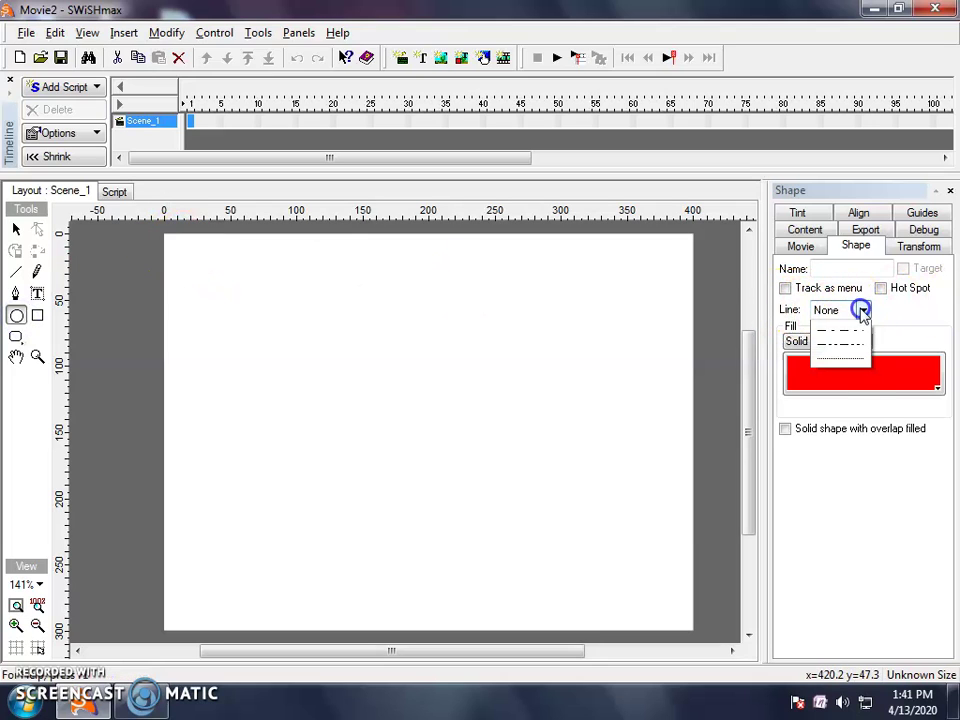
{"action": "left_click", "coordinate": [853, 343]}
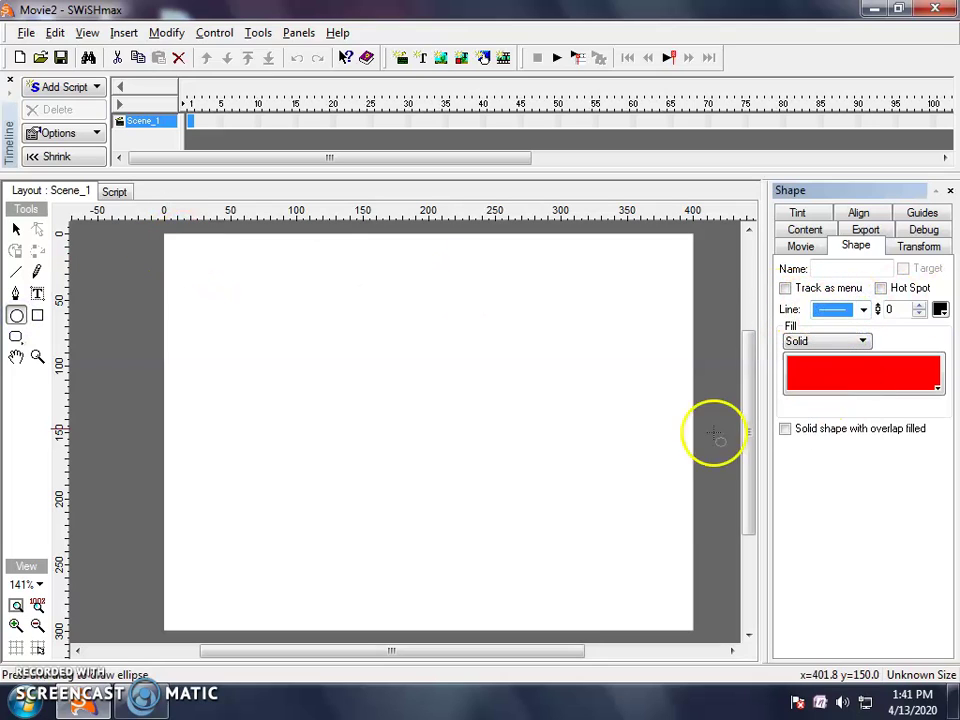
{"action": "left_click", "coordinate": [940, 309]}
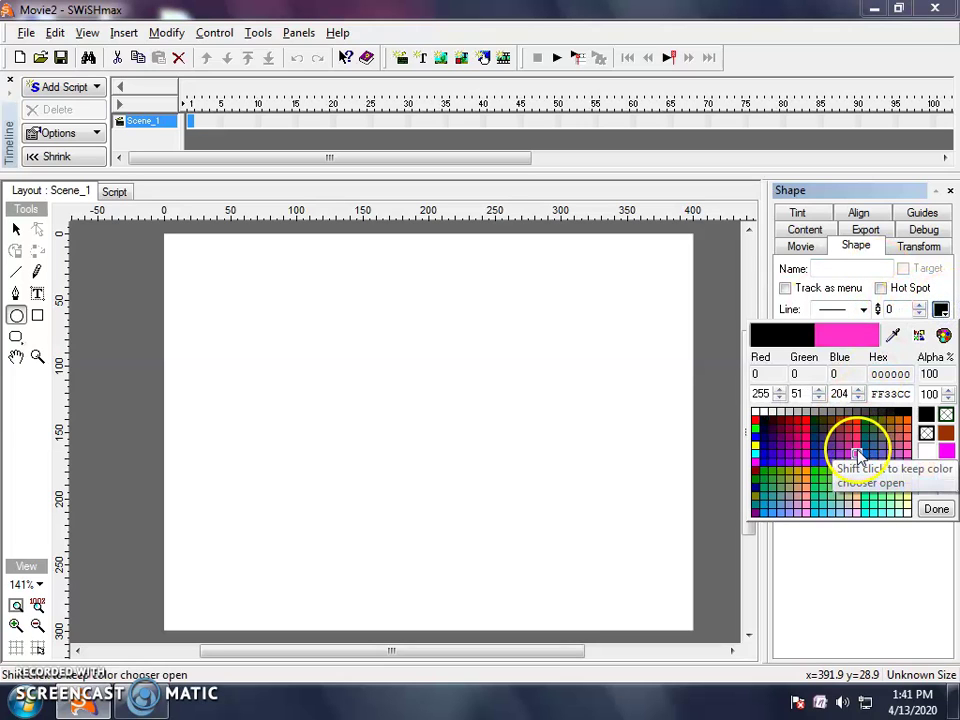
{"action": "left_click", "coordinate": [818, 456]}
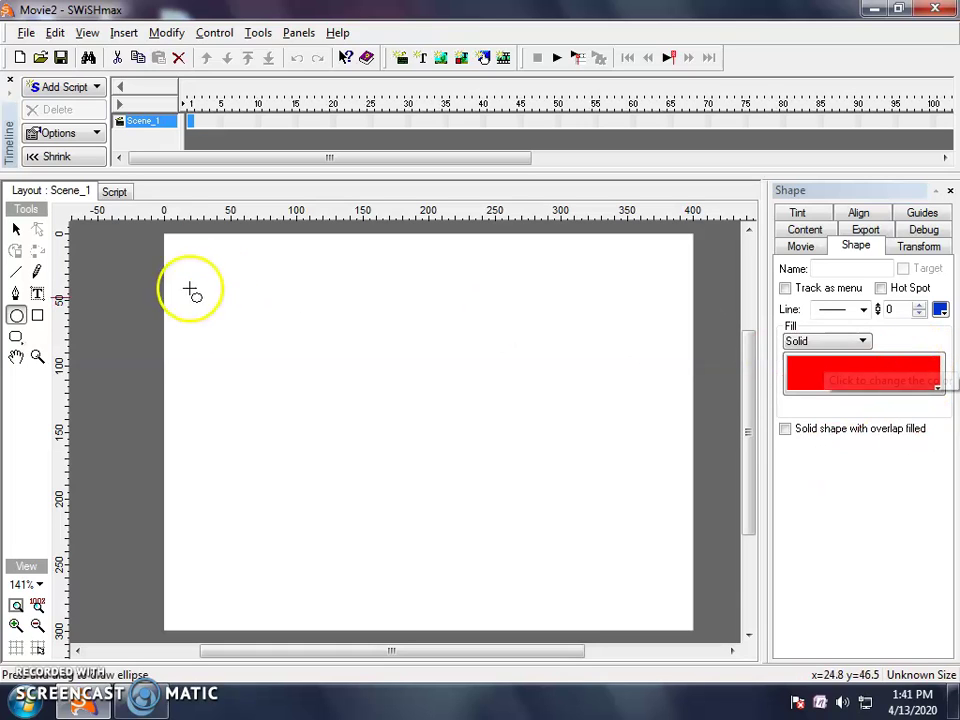
Step: Set the fill to green, draw an ellipse about 60 by 72 units in the scene's upper-left corner, and nudge it down slightly
{"action": "left_click", "coordinate": [795, 375]}
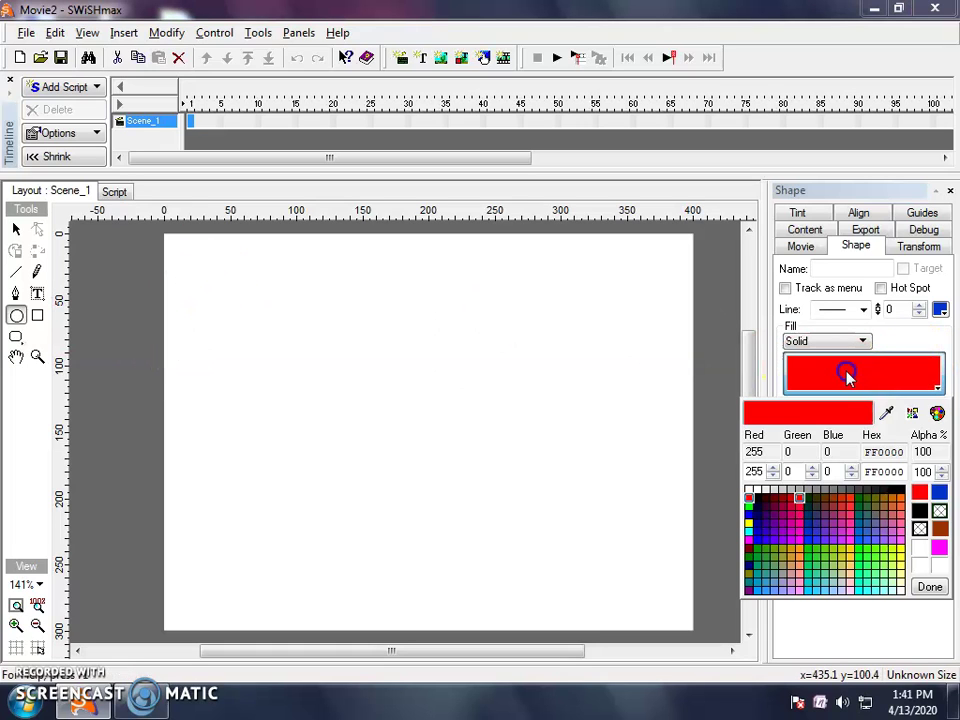
{"action": "left_click", "coordinate": [808, 553]}
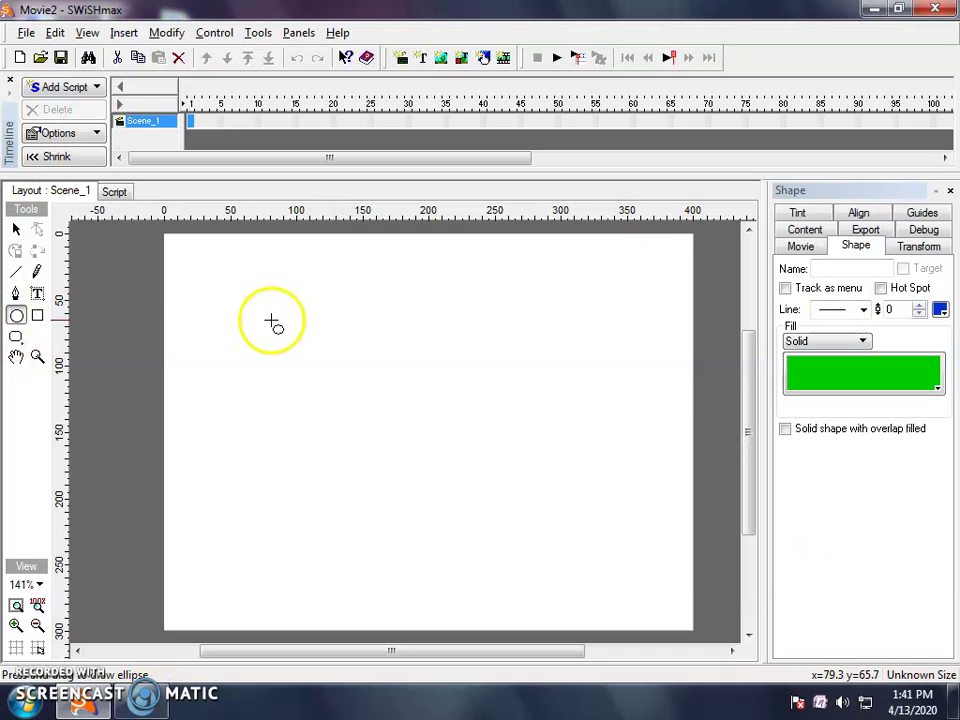
{"action": "left_click_drag", "start_coordinate": [180, 245], "coordinate": [259, 337]}
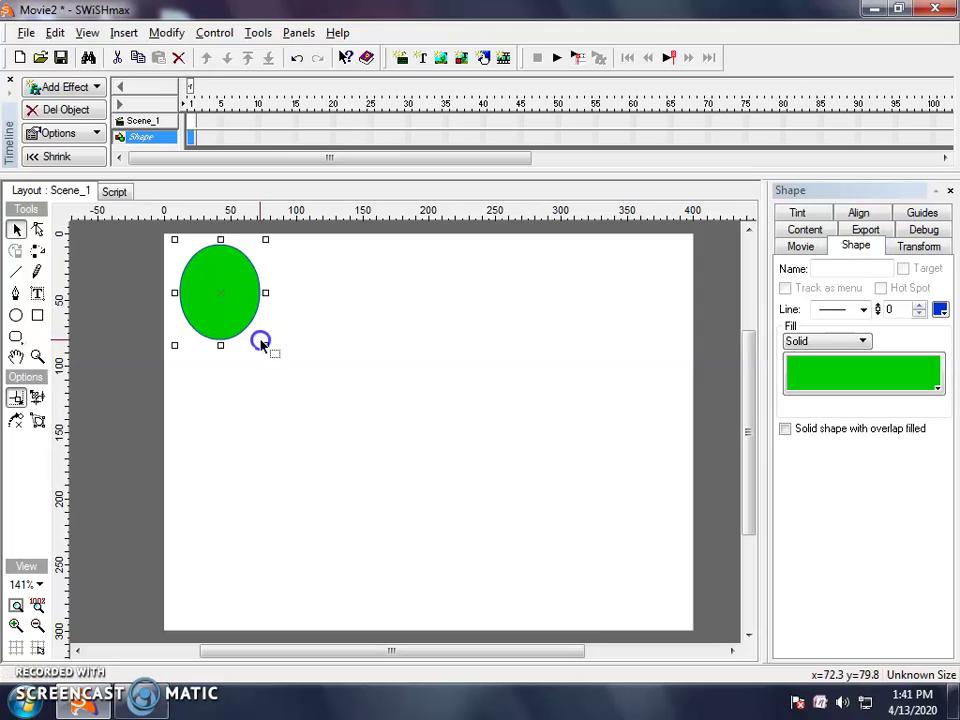
{"action": "mouse_move", "coordinate": [218, 300]}
{"action": "left_mouse_down"}
{"action": "mouse_move", "coordinate": [229, 306]}
{"action": "mouse_move", "coordinate": [223, 313]}
{"action": "left_mouse_up"}
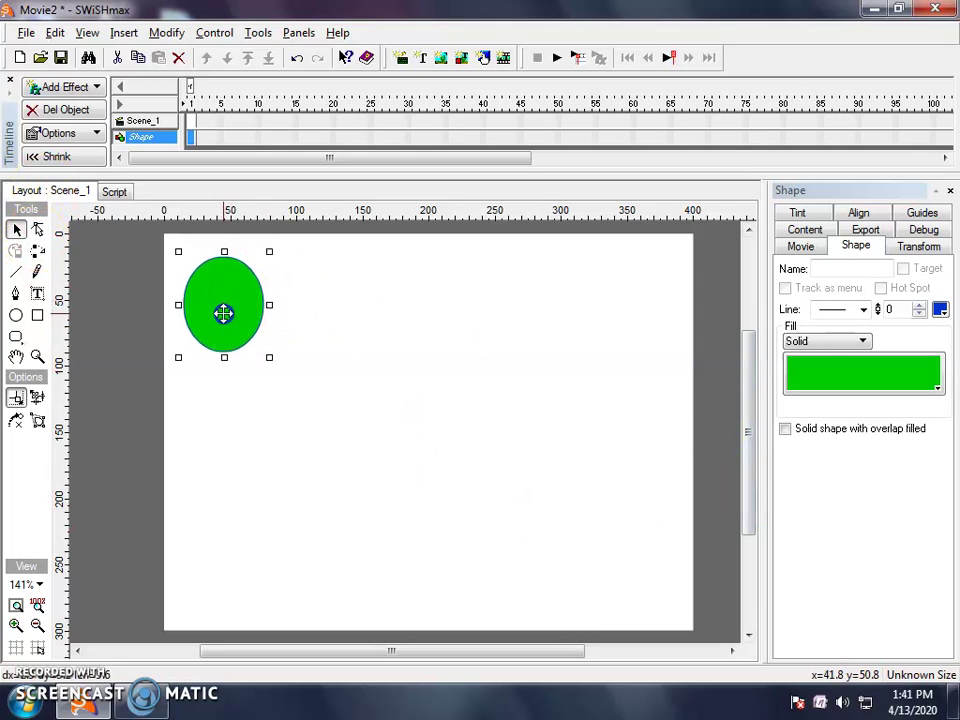
Step: Draw a rectangle about 80 by 56 units beside the ellipse, fill it with blue, and adjust its position slightly
{"action": "left_click", "coordinate": [39, 316]}
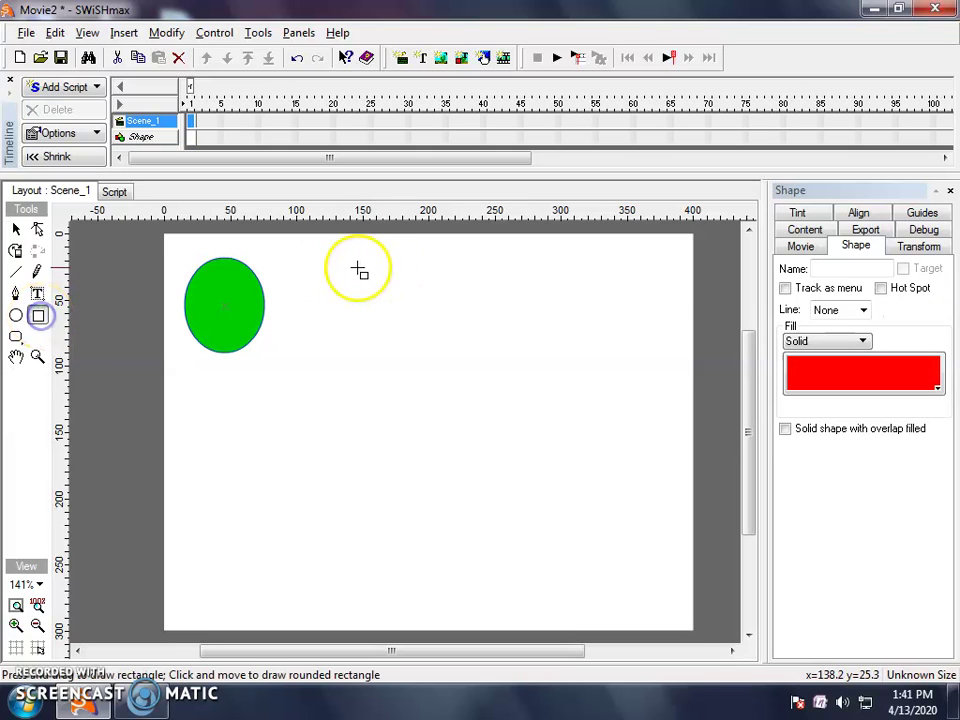
{"action": "left_click_drag", "start_coordinate": [304, 273], "coordinate": [408, 347]}
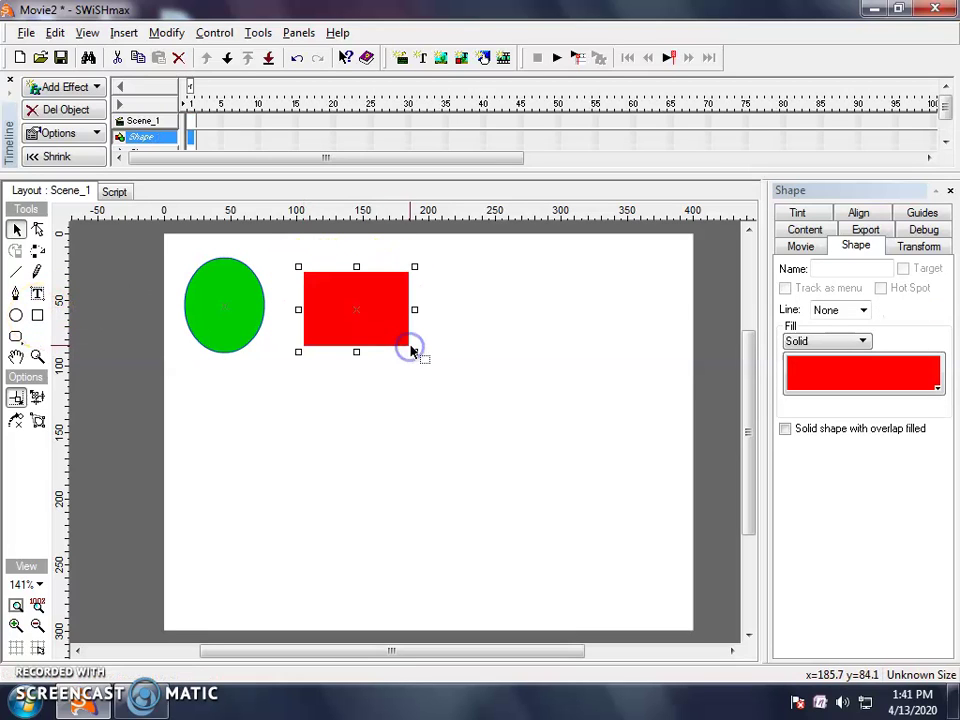
{"action": "left_click_drag", "start_coordinate": [843, 388], "coordinate": [814, 530]}
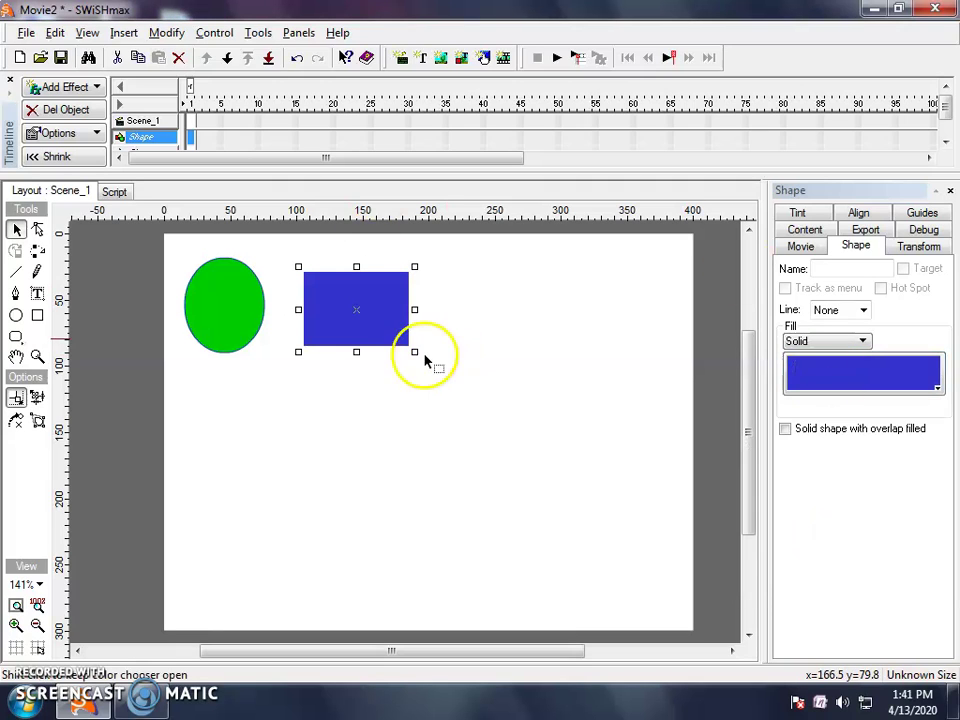
{"action": "left_click_drag", "start_coordinate": [373, 330], "coordinate": [371, 326]}
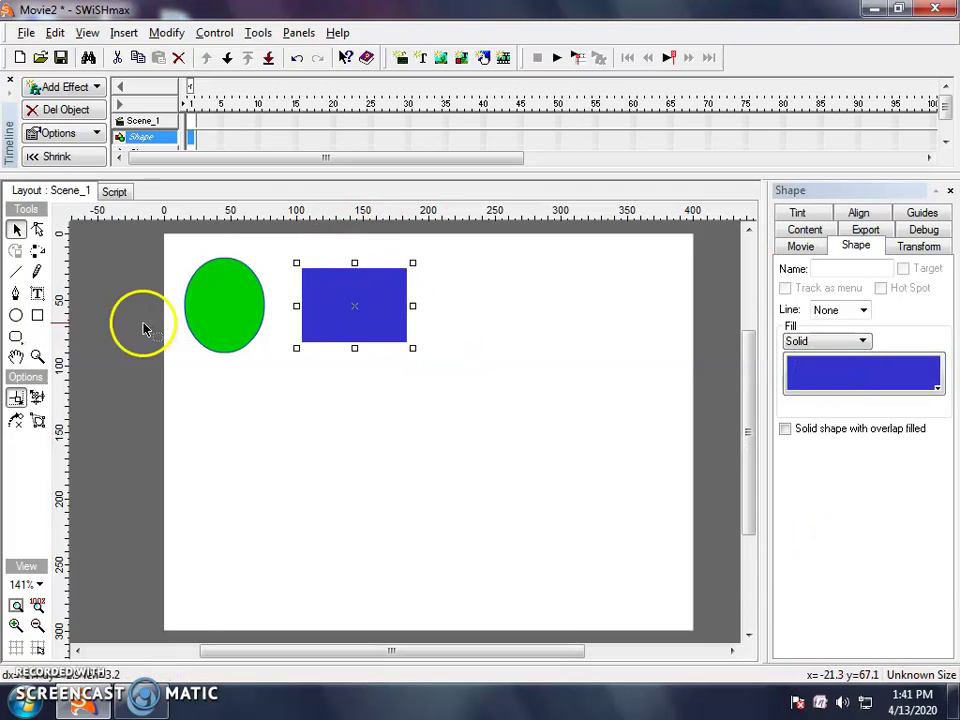
Step: Draw a star AutoShape about 80 units wide beside the blue rectangle and move it closer to the rectangle
{"action": "left_click", "coordinate": [16, 340]}
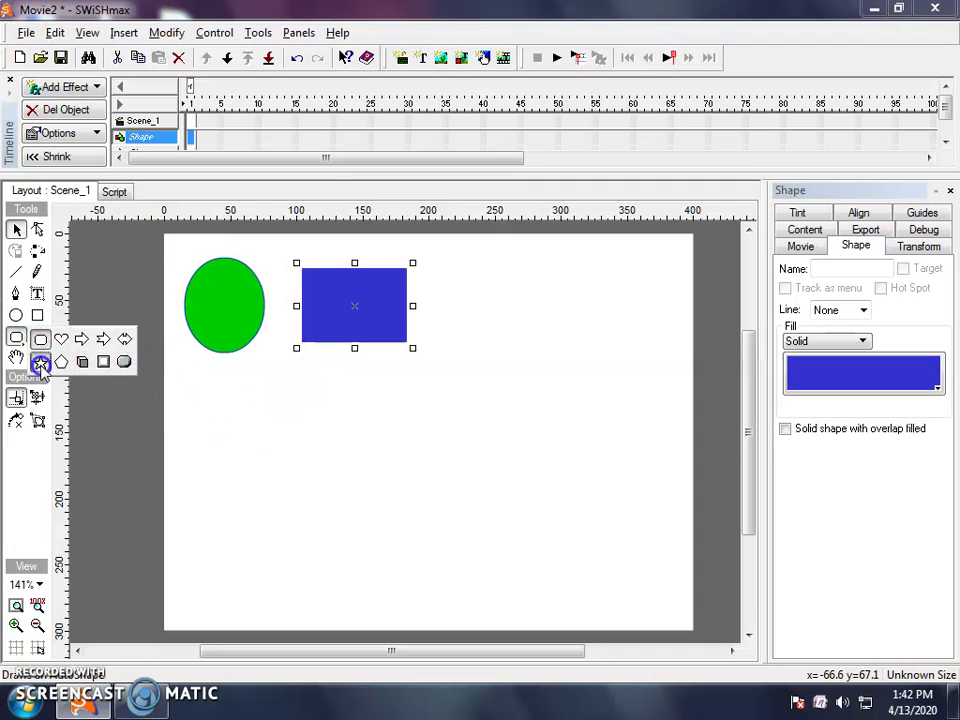
{"action": "left_click", "coordinate": [40, 364]}
{"action": "left_click_drag", "start_coordinate": [471, 278], "coordinate": [570, 384]}
{"action": "left_click_drag", "start_coordinate": [518, 332], "coordinate": [488, 328]}
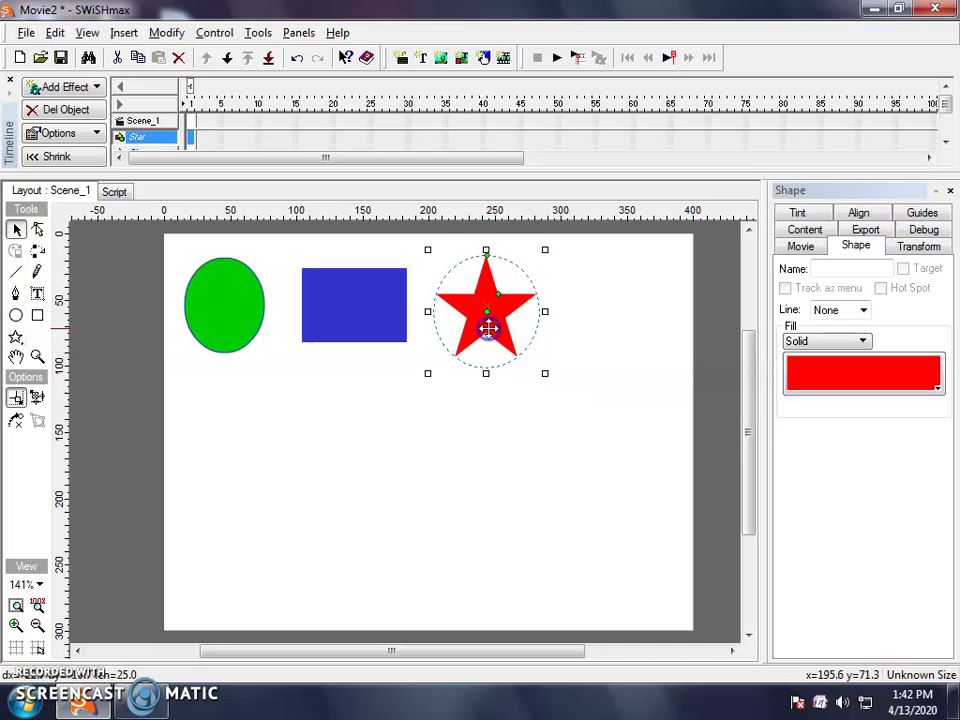
Step: Draw a 3D cube AutoShape about 110 by 89 units below the green ellipse
{"action": "left_click", "coordinate": [16, 342]}
{"action": "left_click", "coordinate": [82, 364]}
{"action": "left_click_drag", "start_coordinate": [189, 407], "coordinate": [328, 522]}
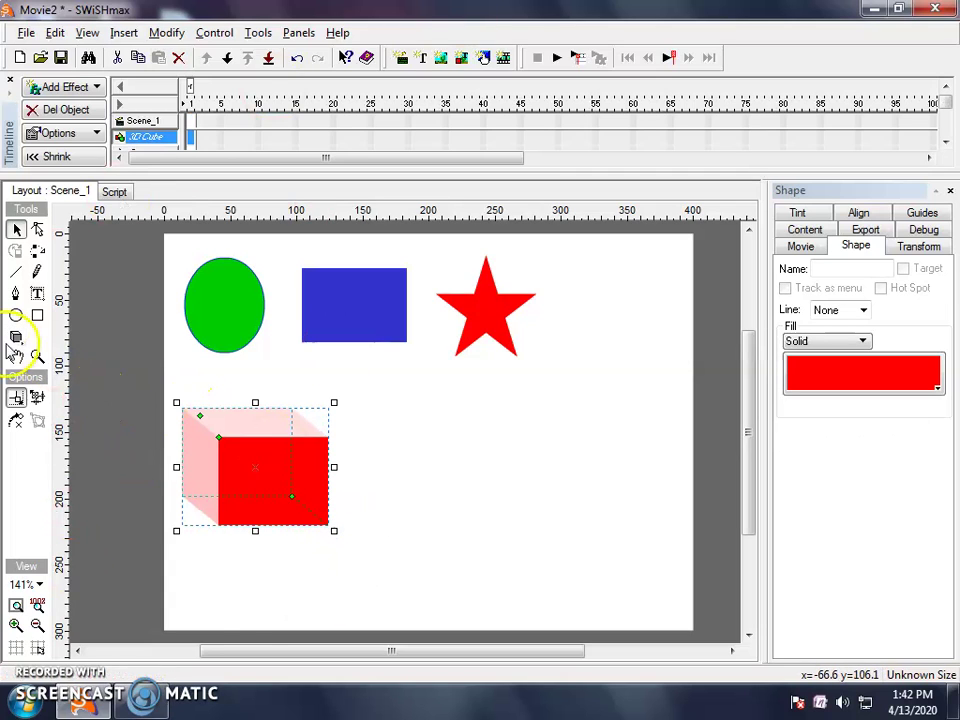
Step: Draw a rounded bevel button AutoShape about 110 by 96 units beside the 3D cube
{"action": "left_click", "coordinate": [16, 340]}
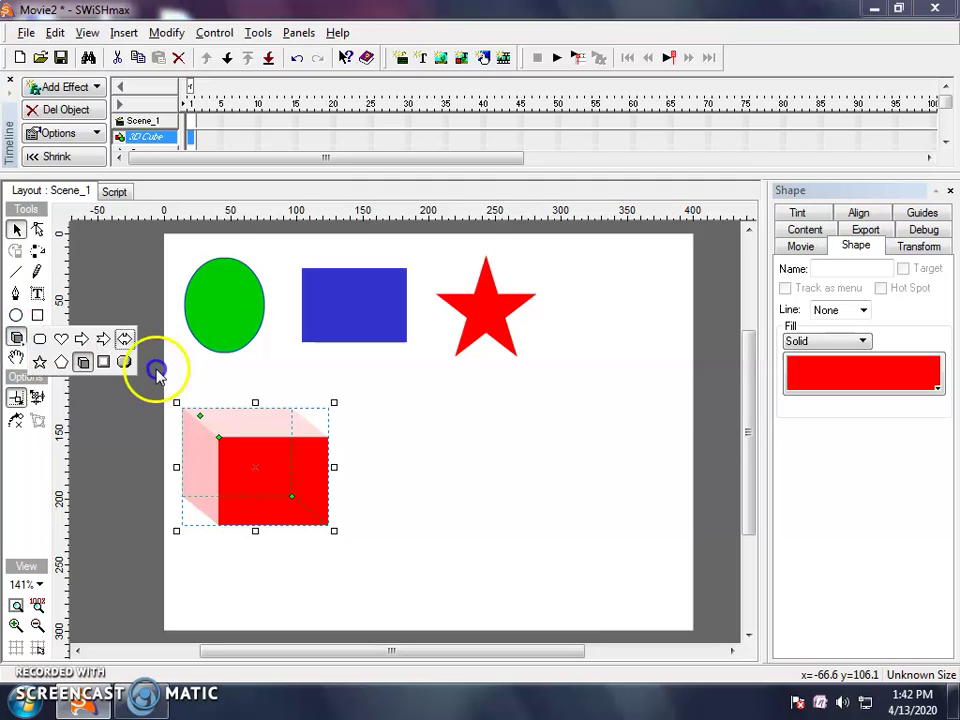
{"action": "left_click", "coordinate": [125, 370]}
{"action": "mouse_move", "coordinate": [370, 416]}
{"action": "left_mouse_down"}
{"action": "mouse_move", "coordinate": [521, 551]}
{"action": "mouse_move", "coordinate": [510, 506]}
{"action": "left_mouse_up"}
Step: Move the 3D cube closer to the bevel button and nudge the blue rectangle into line with the ellipse and star
{"action": "left_click", "coordinate": [15, 229]}
{"action": "left_click_drag", "start_coordinate": [321, 489], "coordinate": [331, 503]}
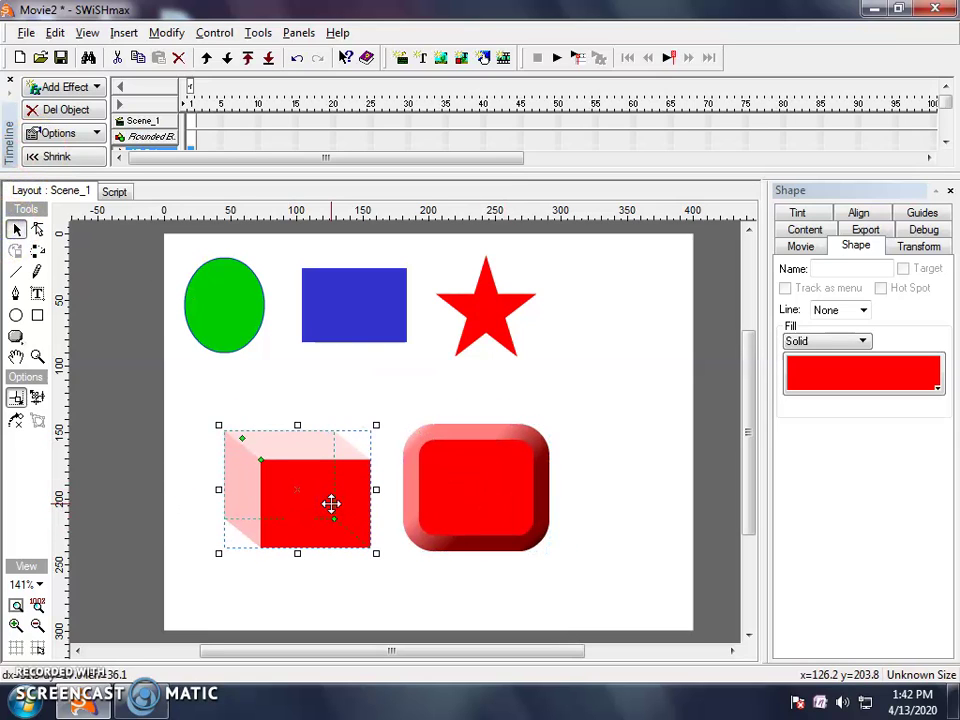
{"action": "left_click", "coordinate": [226, 311]}
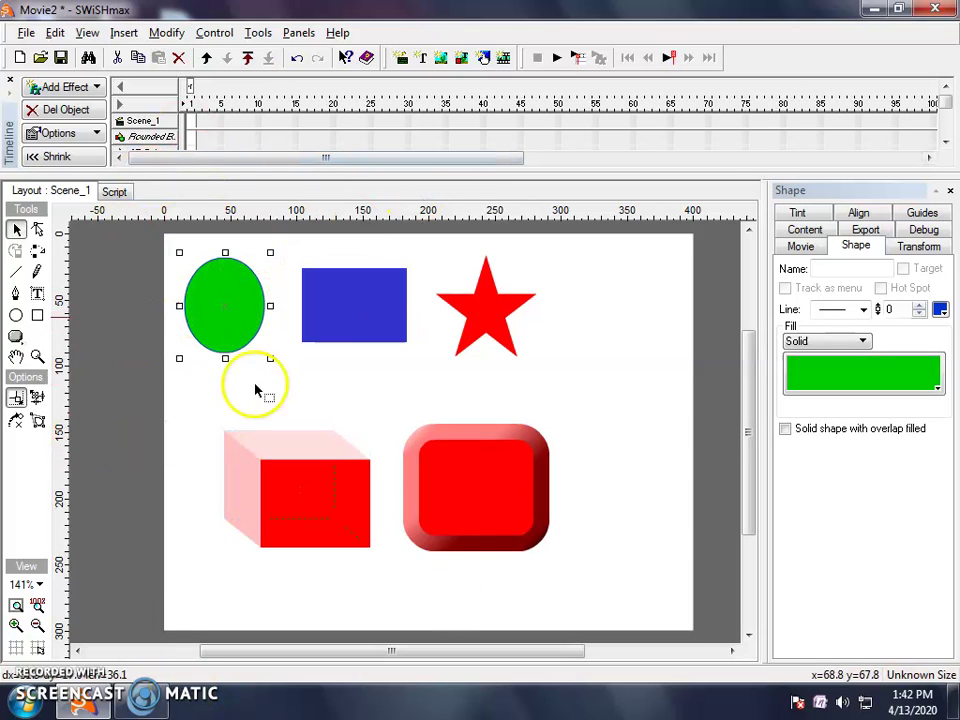
{"action": "left_click_drag", "start_coordinate": [303, 298], "coordinate": [321, 317]}
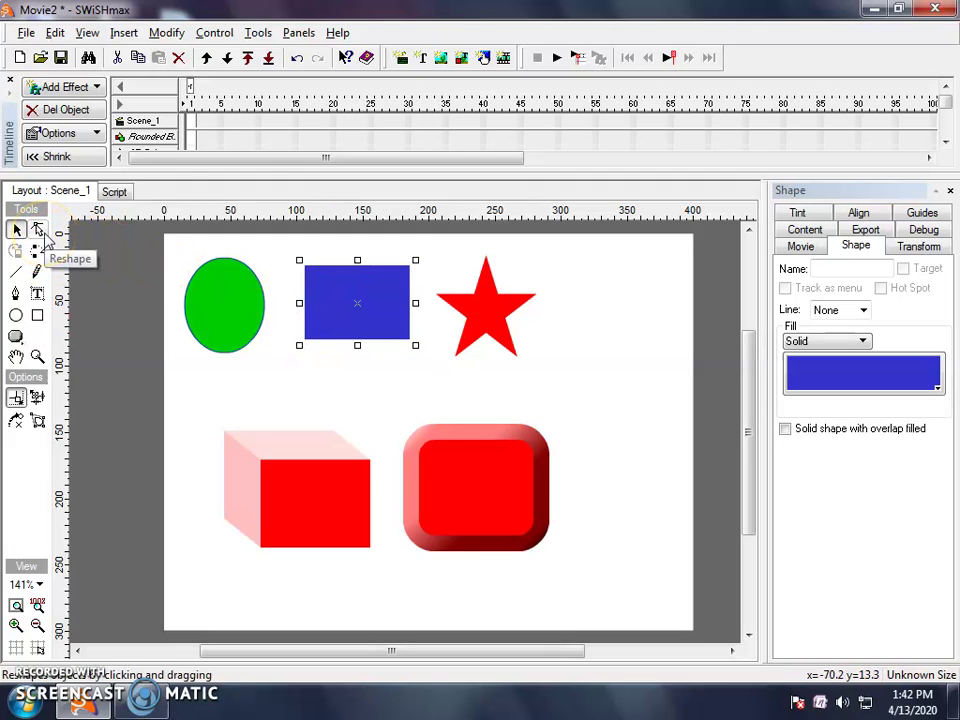
Step: Reshape the green ellipse by curving its upper-right, lower-left, lower-right and left edges inward
{"action": "left_click", "coordinate": [222, 297]}
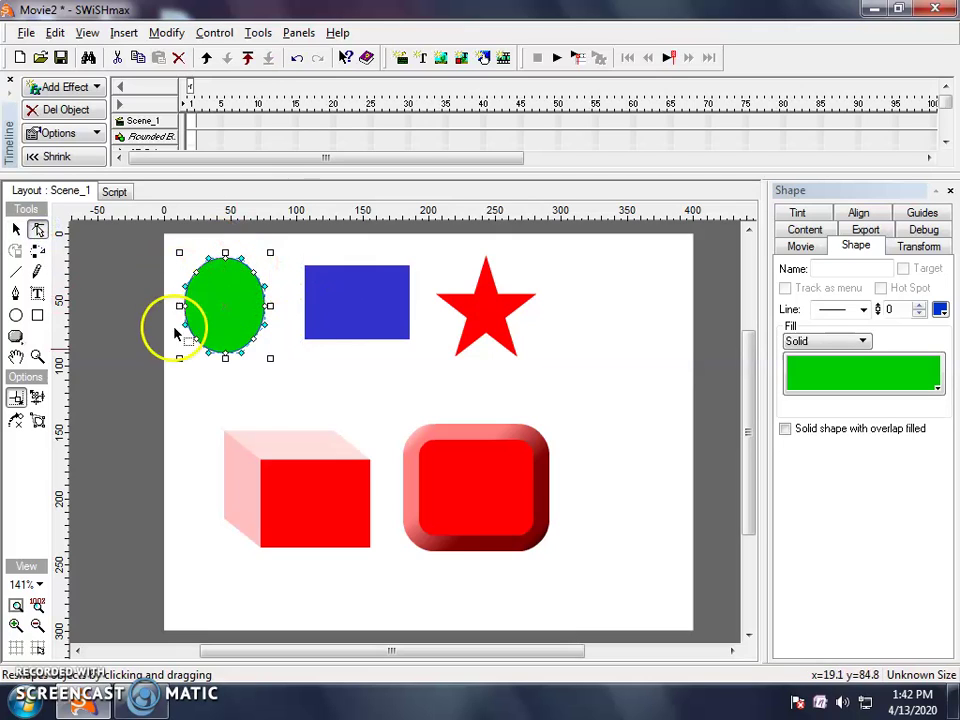
{"action": "scroll", "coordinate": [235, 420], "scroll_direction": "up", "scroll_amount": 1}
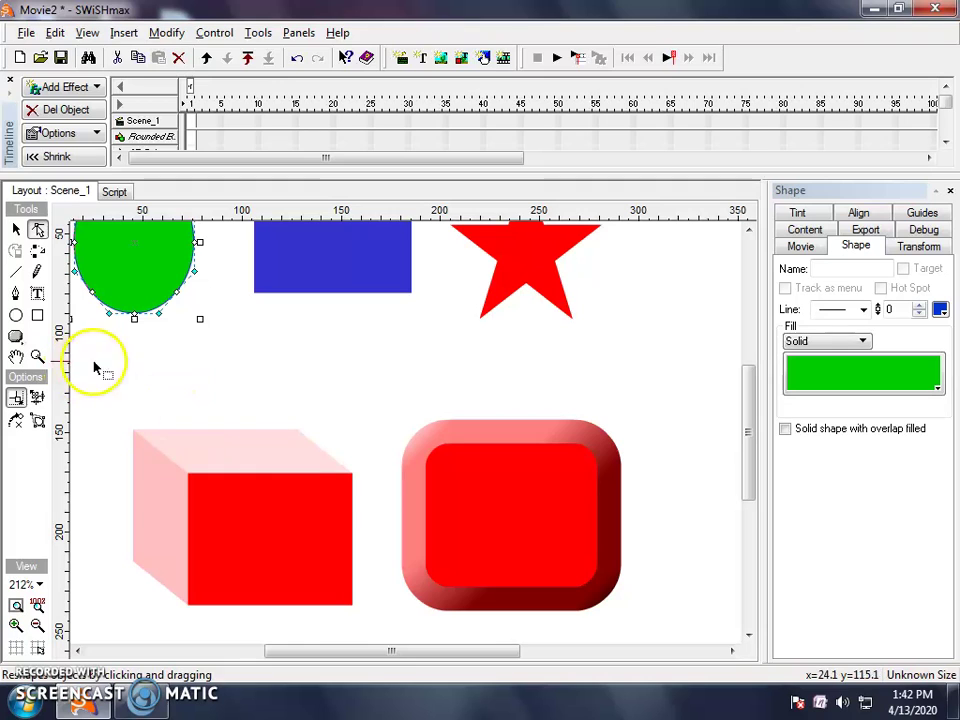
{"action": "mouse_move", "coordinate": [360, 656]}
{"action": "left_mouse_down"}
{"action": "mouse_move", "coordinate": [322, 652]}
{"action": "mouse_move", "coordinate": [353, 651]}
{"action": "left_mouse_up"}
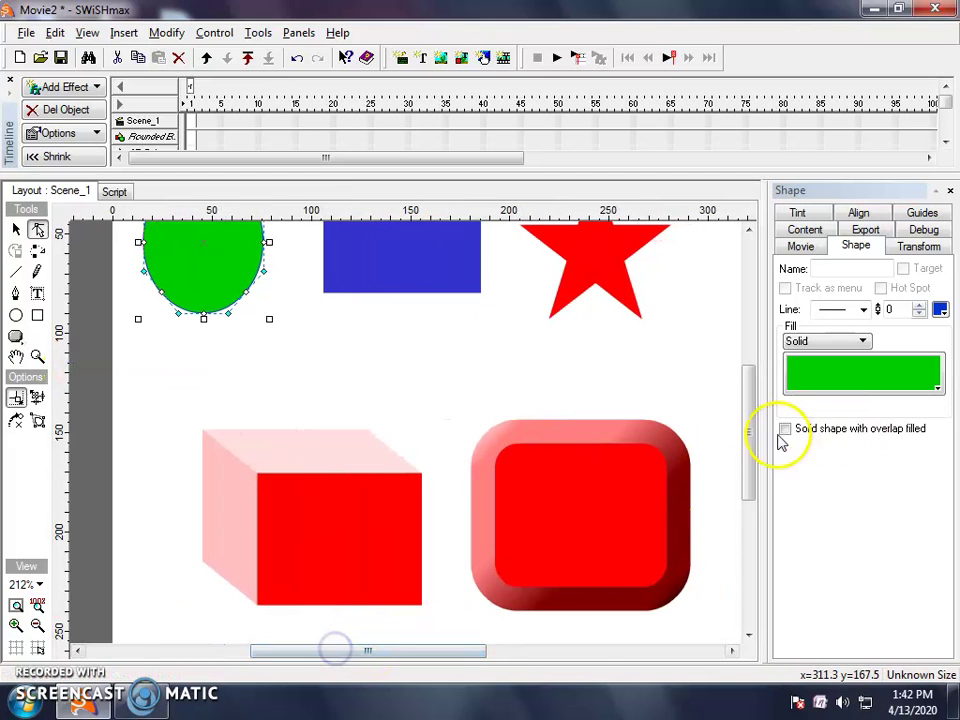
{"action": "left_click_drag", "start_coordinate": [748, 454], "coordinate": [752, 428]}
{"action": "left_click_drag", "start_coordinate": [226, 253], "coordinate": [205, 310]}
{"action": "left_click", "coordinate": [182, 396]}
{"action": "left_click_drag", "start_coordinate": [182, 398], "coordinate": [232, 341]}
{"action": "left_click", "coordinate": [262, 354]}
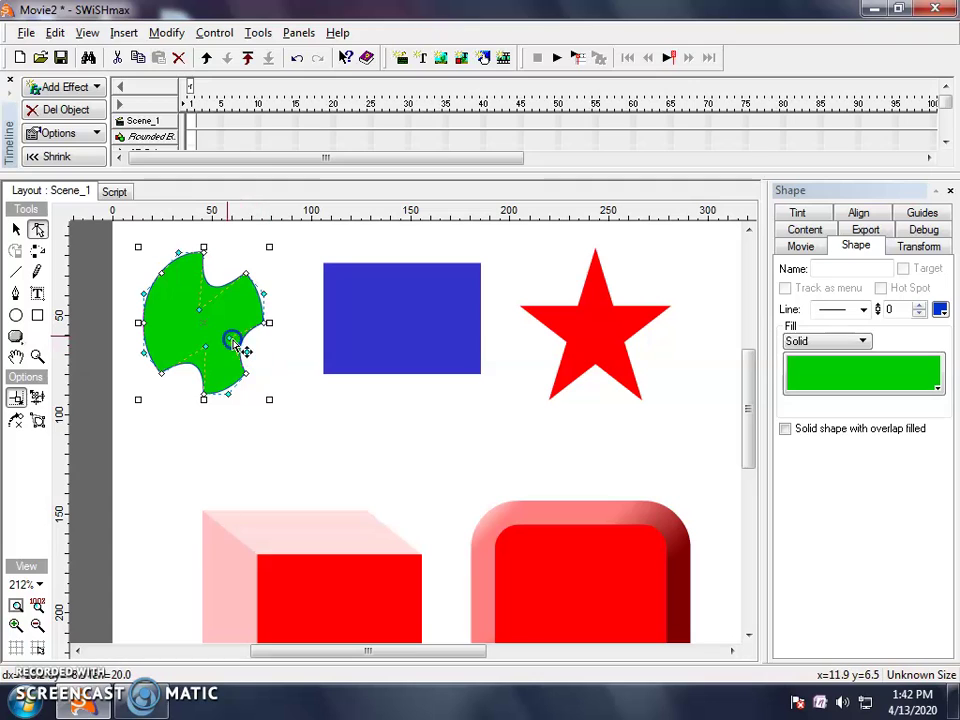
{"action": "left_click", "coordinate": [152, 307]}
{"action": "left_click_drag", "start_coordinate": [146, 328], "coordinate": [186, 328]}
Step: Reshape the blue rectangle into a trapezoid by pulling both upper corners inward, and shift it up slightly
{"action": "left_click", "coordinate": [343, 343]}
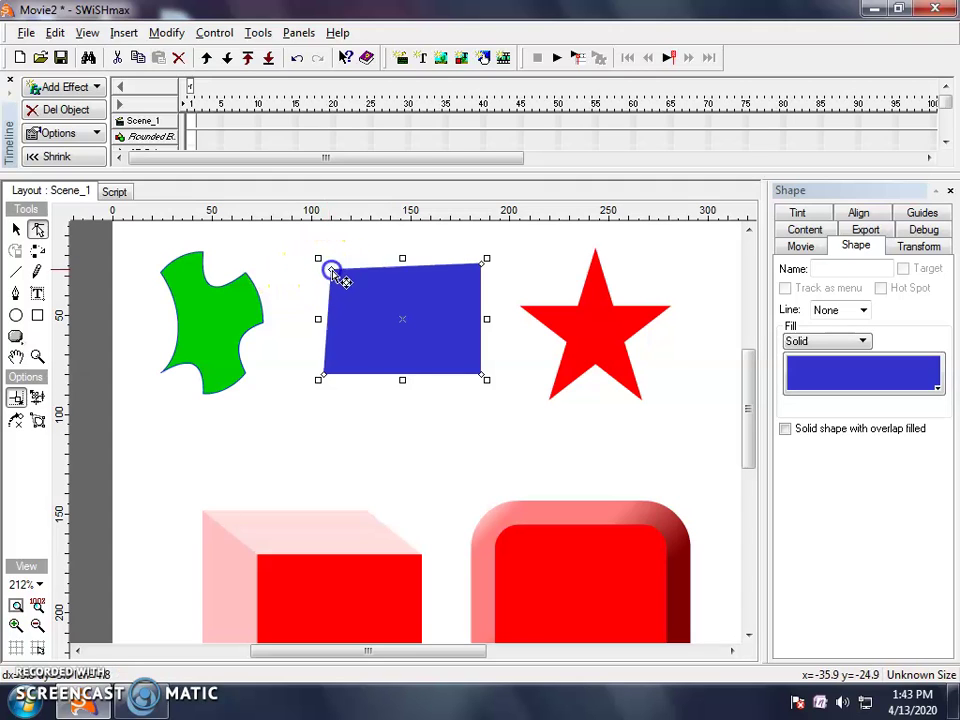
{"action": "left_click_drag", "start_coordinate": [326, 266], "coordinate": [354, 286]}
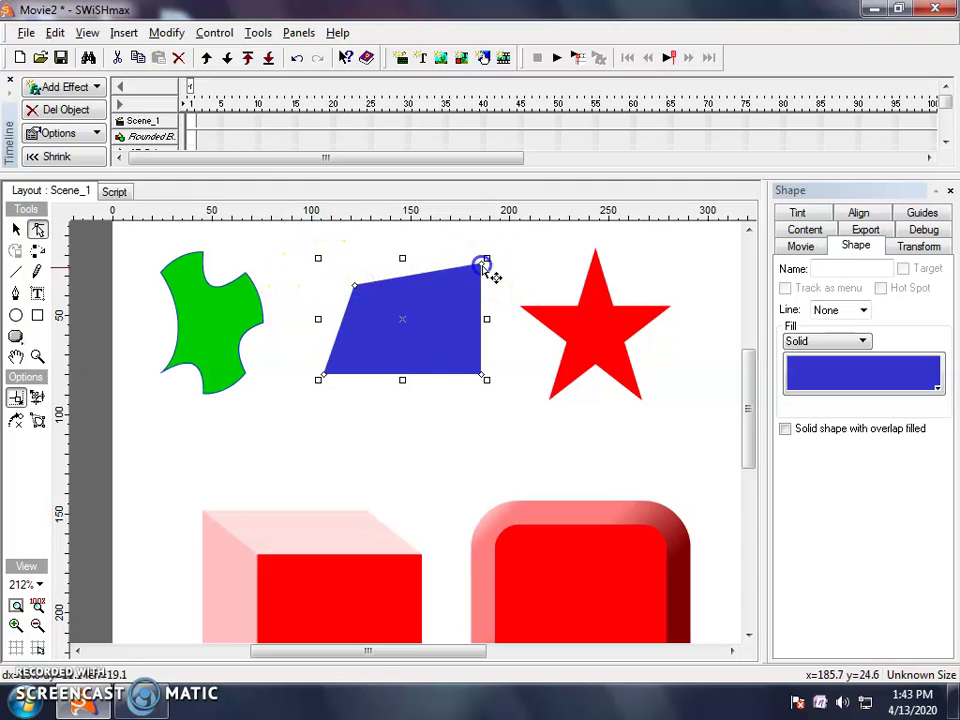
{"action": "left_click_drag", "start_coordinate": [484, 263], "coordinate": [451, 292]}
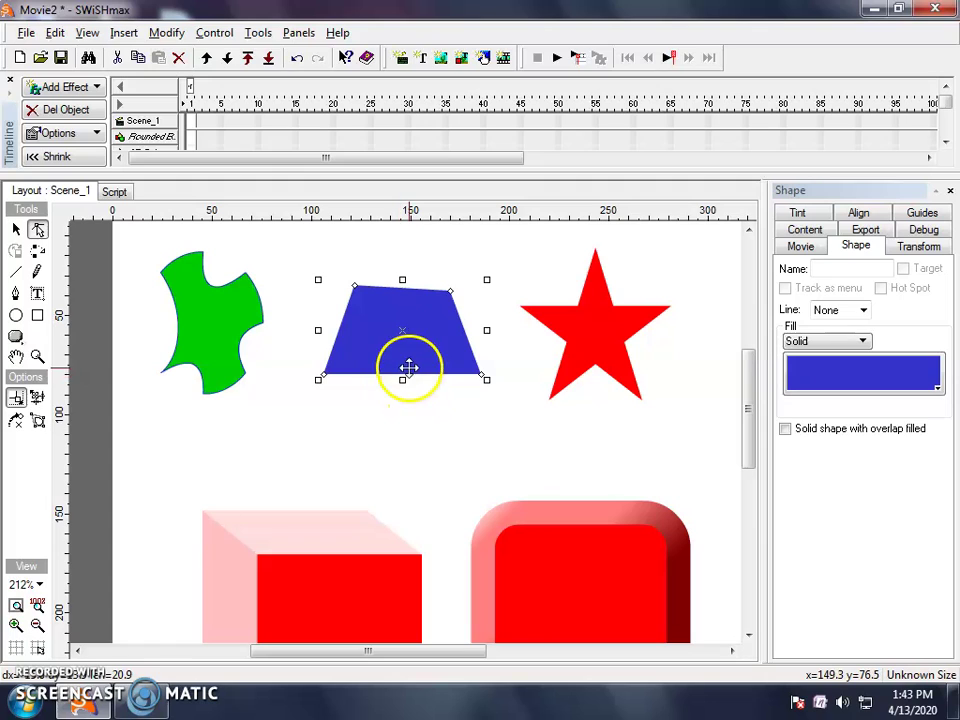
{"action": "left_click_drag", "start_coordinate": [412, 369], "coordinate": [411, 354]}
Step: Twist the red star into a pinwheel by pulling its inner point down to its lower-right part
{"action": "left_click", "coordinate": [607, 344]}
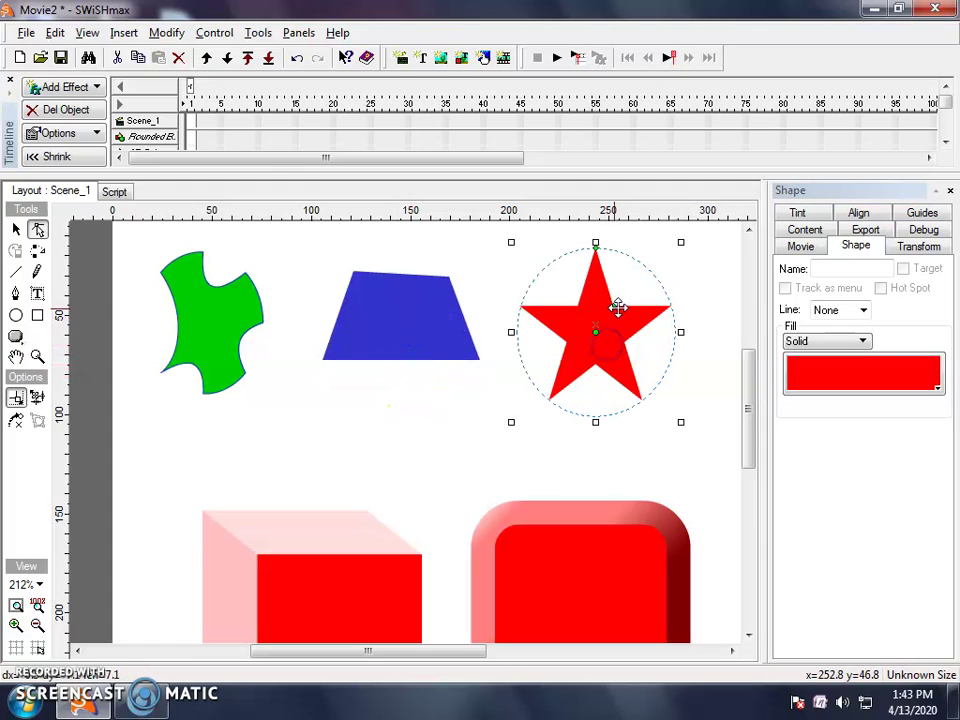
{"action": "left_click_drag", "start_coordinate": [614, 312], "coordinate": [616, 389]}
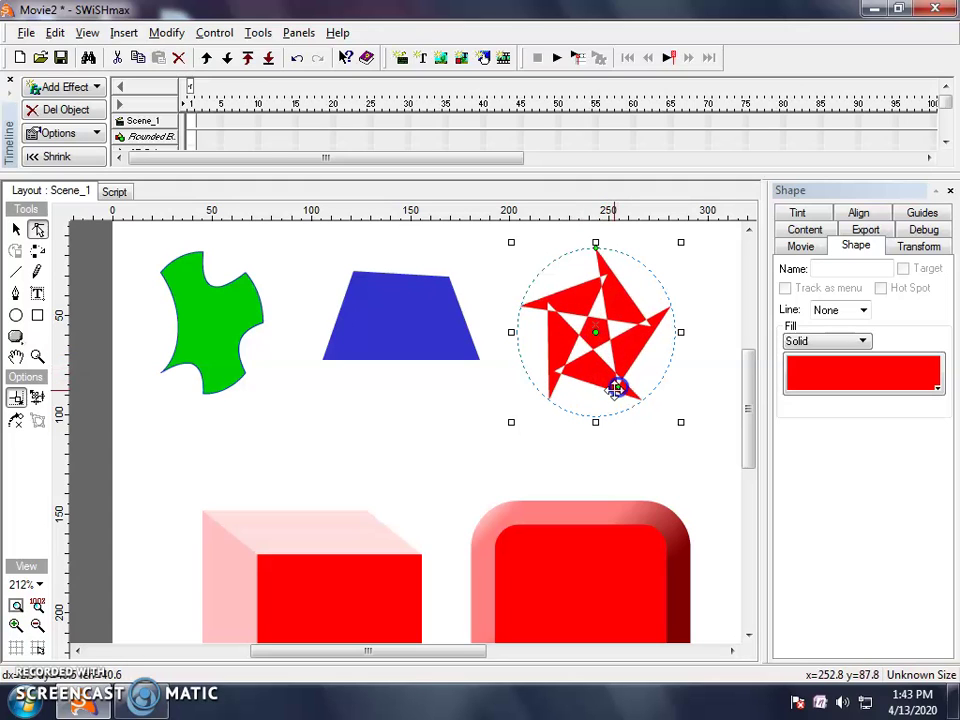
Step: Move the 3D cube up and to the left, then reshape its perspective by pulling the rear corner down and to the right
{"action": "left_click_drag", "start_coordinate": [333, 560], "coordinate": [313, 542]}
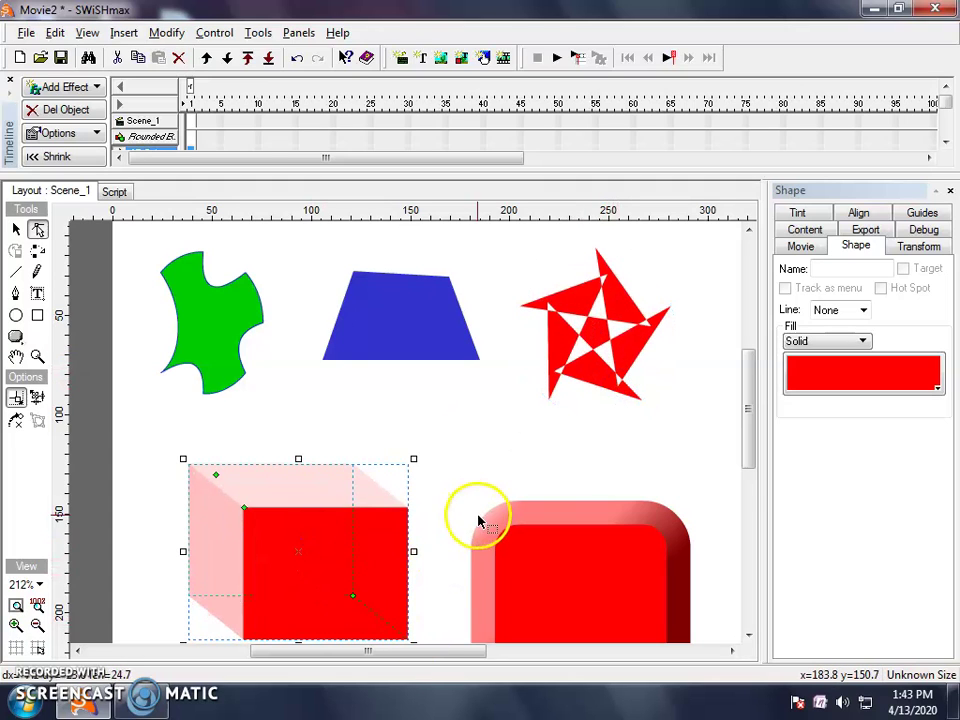
{"action": "scroll", "coordinate": [455, 525], "scroll_direction": "down", "scroll_amount": 1}
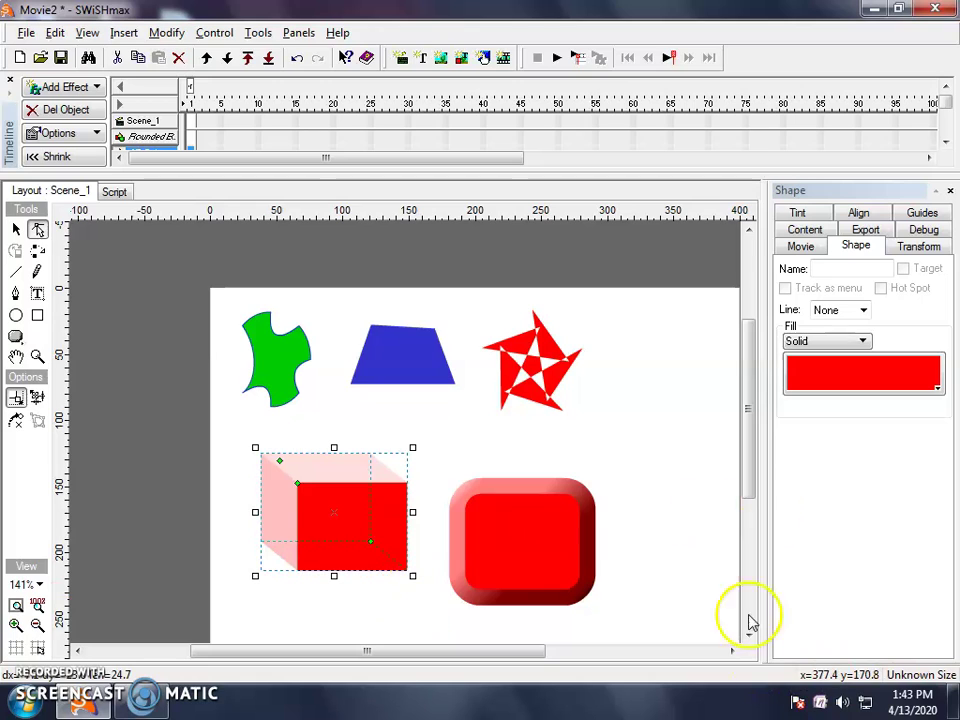
{"action": "left_click_drag", "start_coordinate": [752, 480], "coordinate": [754, 489]}
{"action": "left_click_drag", "start_coordinate": [518, 645], "coordinate": [536, 650]}
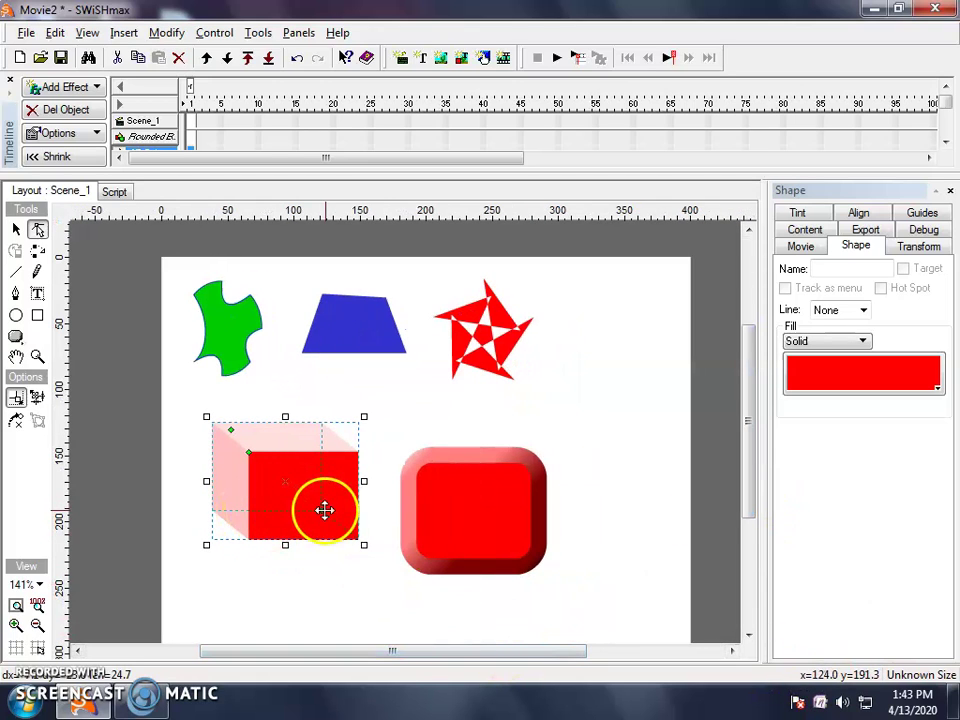
{"action": "left_click_drag", "start_coordinate": [322, 512], "coordinate": [350, 540]}
Step: Square off the bevel button's rounded corners, and reposition the button and the 3D cube side by side
{"action": "left_click", "coordinate": [450, 533]}
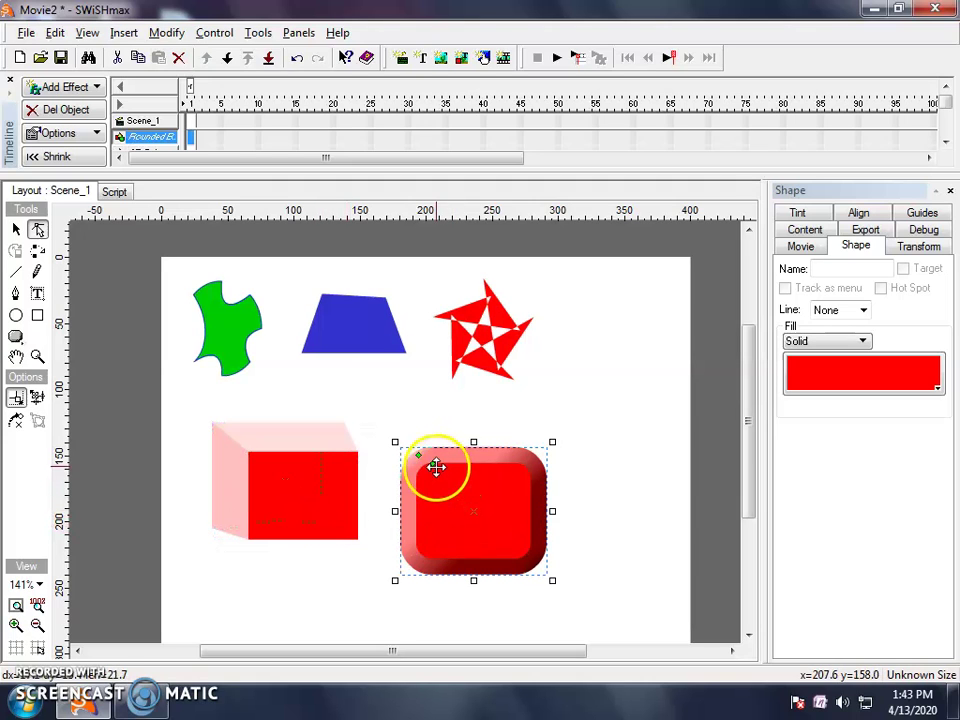
{"action": "left_click_drag", "start_coordinate": [433, 470], "coordinate": [404, 471]}
{"action": "left_click_drag", "start_coordinate": [493, 516], "coordinate": [504, 508]}
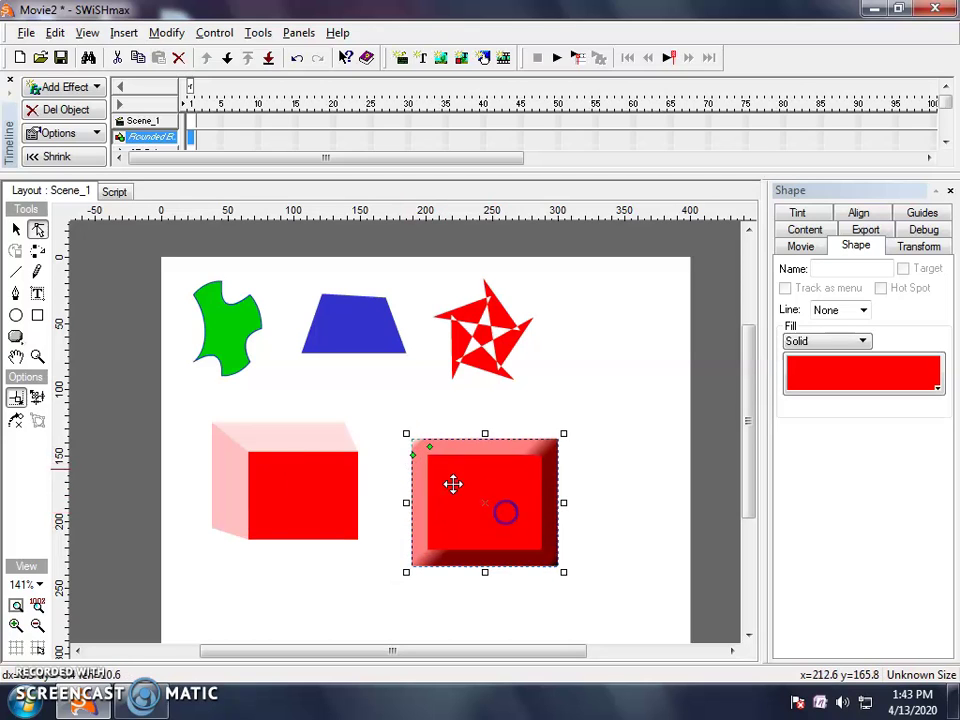
{"action": "left_click", "coordinate": [303, 543]}
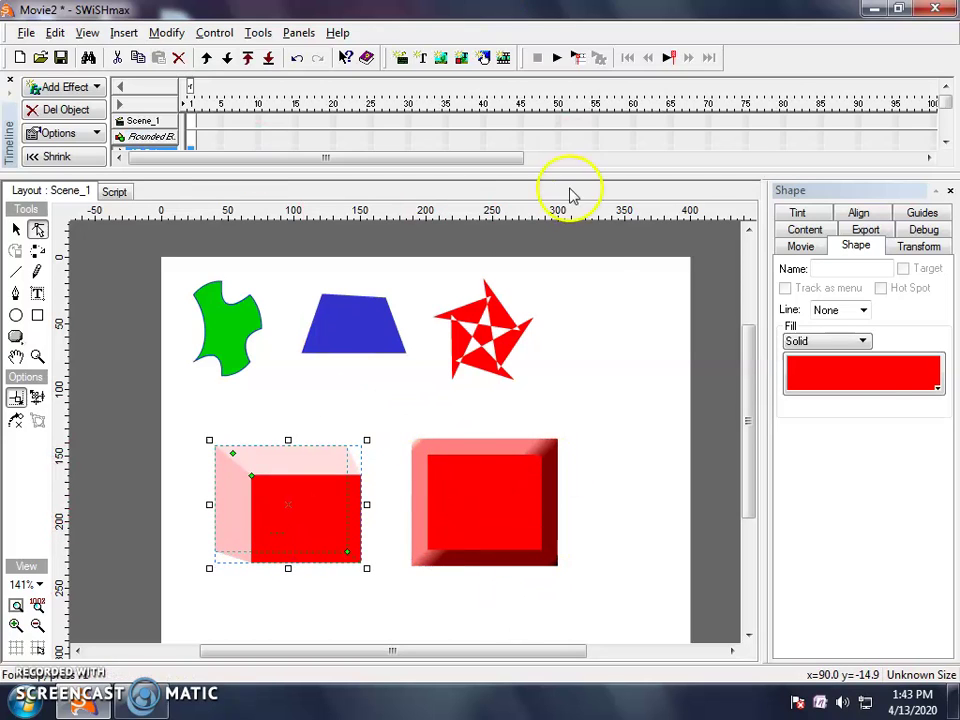
Step: Change the solid fill of the 3D cube to green and that of the bevel button to yellow
{"action": "left_click", "coordinate": [888, 379]}
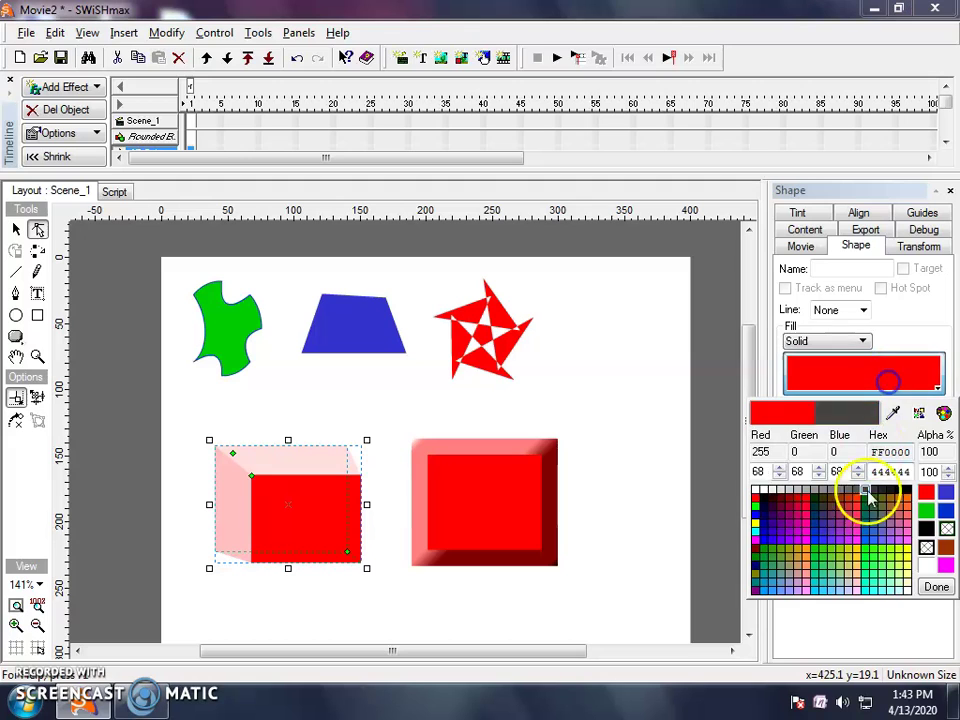
{"action": "left_click", "coordinate": [811, 559]}
{"action": "left_click", "coordinate": [460, 527]}
{"action": "left_click", "coordinate": [806, 380]}
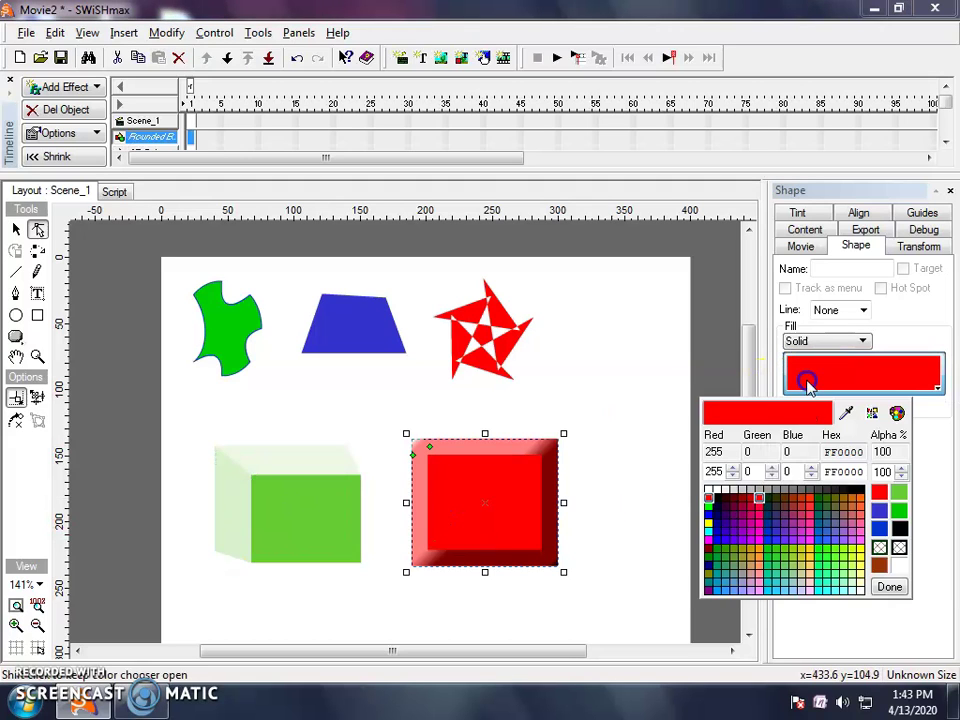
{"action": "left_click", "coordinate": [857, 554]}
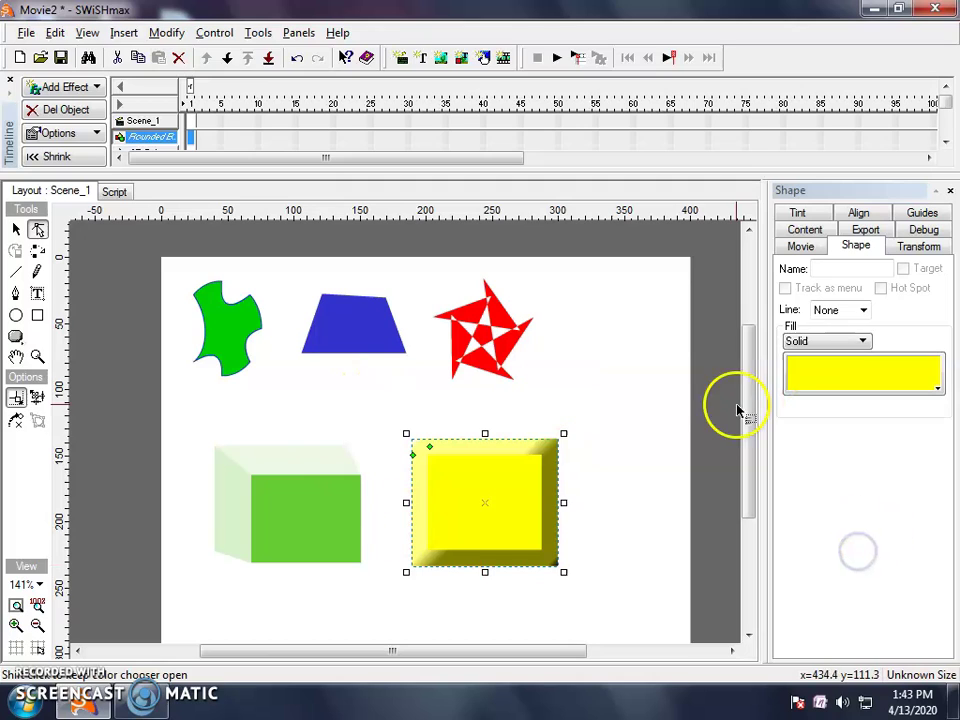
Step: Give the bevel button a solid magenta outline and shift it slightly down and to the left
{"action": "left_click", "coordinate": [862, 310]}
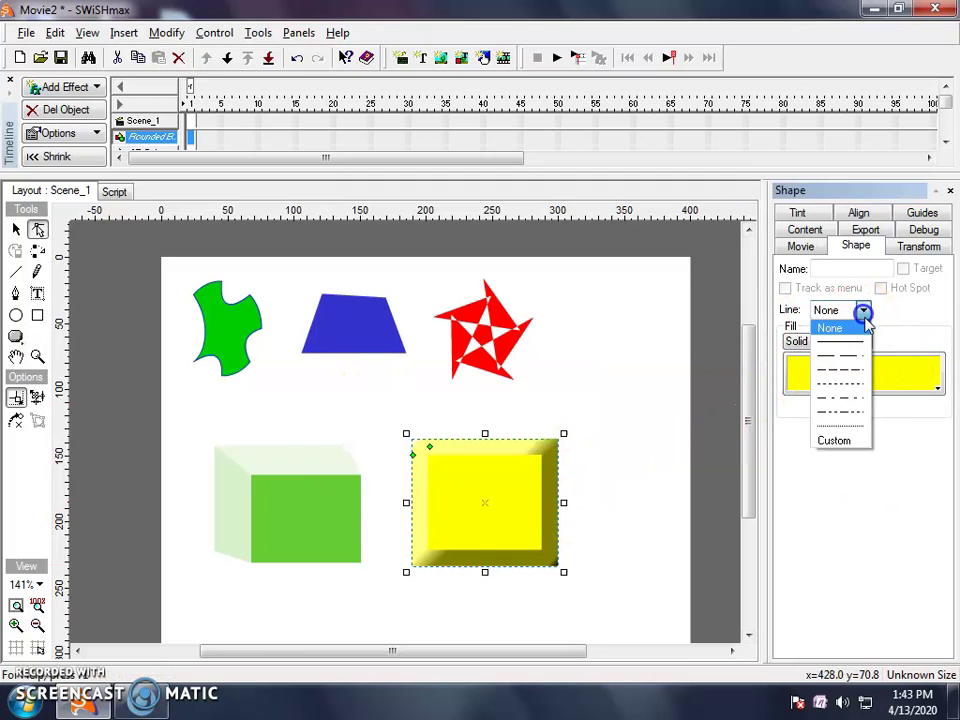
{"action": "left_click", "coordinate": [846, 341]}
{"action": "left_click_drag", "start_coordinate": [509, 487], "coordinate": [487, 505]}
{"action": "left_click", "coordinate": [687, 427]}
{"action": "left_click", "coordinate": [941, 310]}
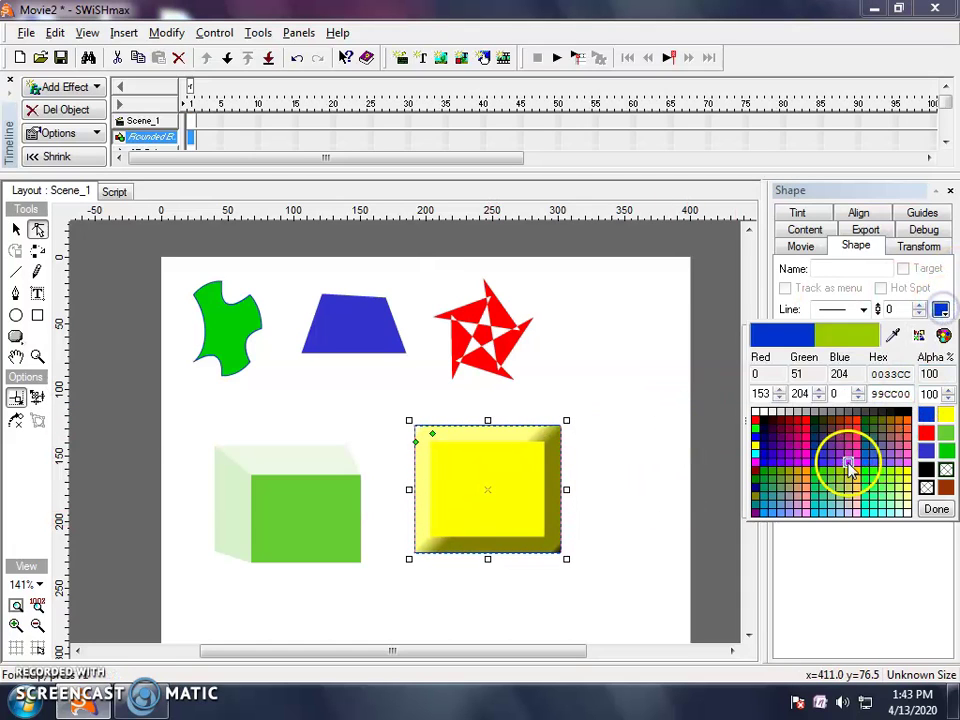
{"action": "left_click", "coordinate": [755, 460]}
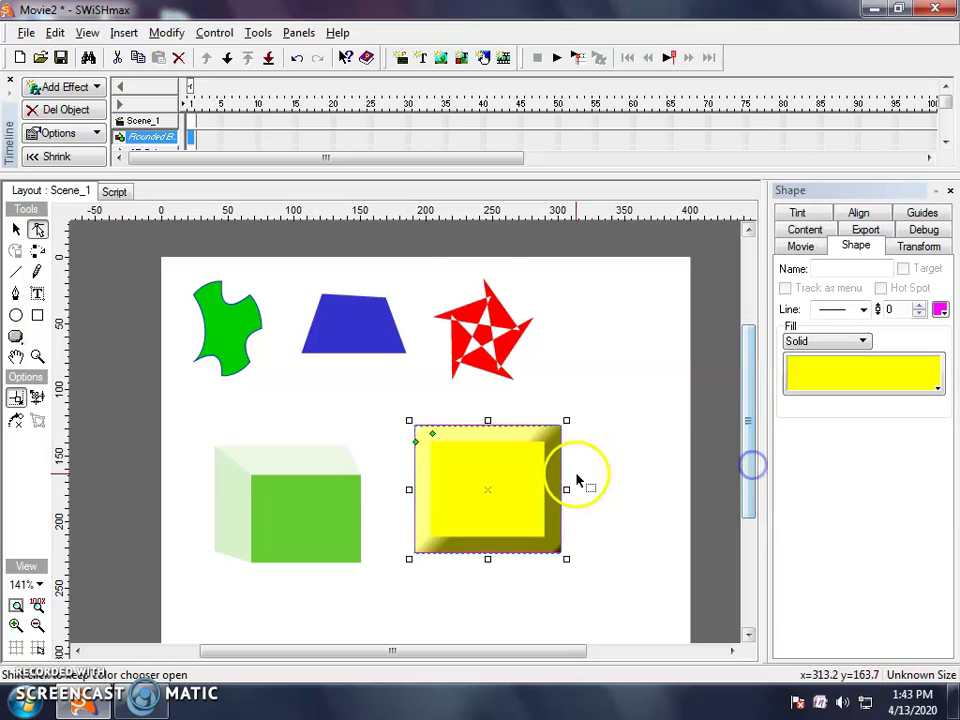
{"action": "left_click", "coordinate": [580, 480]}
{"action": "left_click_drag", "start_coordinate": [485, 489], "coordinate": [477, 508]}
Step: Enlarge the 3D cube from its lower-right corner and reposition it beside the bevel button
{"action": "left_click_drag", "start_coordinate": [279, 542], "coordinate": [248, 522]}
{"action": "left_click_drag", "start_coordinate": [342, 554], "coordinate": [358, 568]}
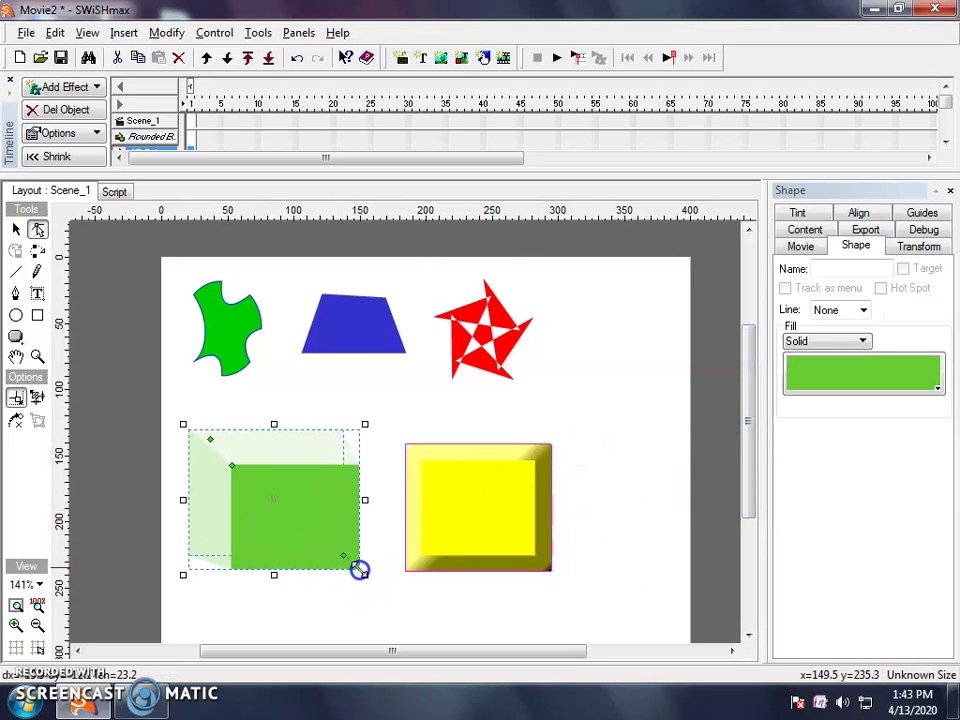
{"action": "left_click_drag", "start_coordinate": [324, 529], "coordinate": [340, 561]}
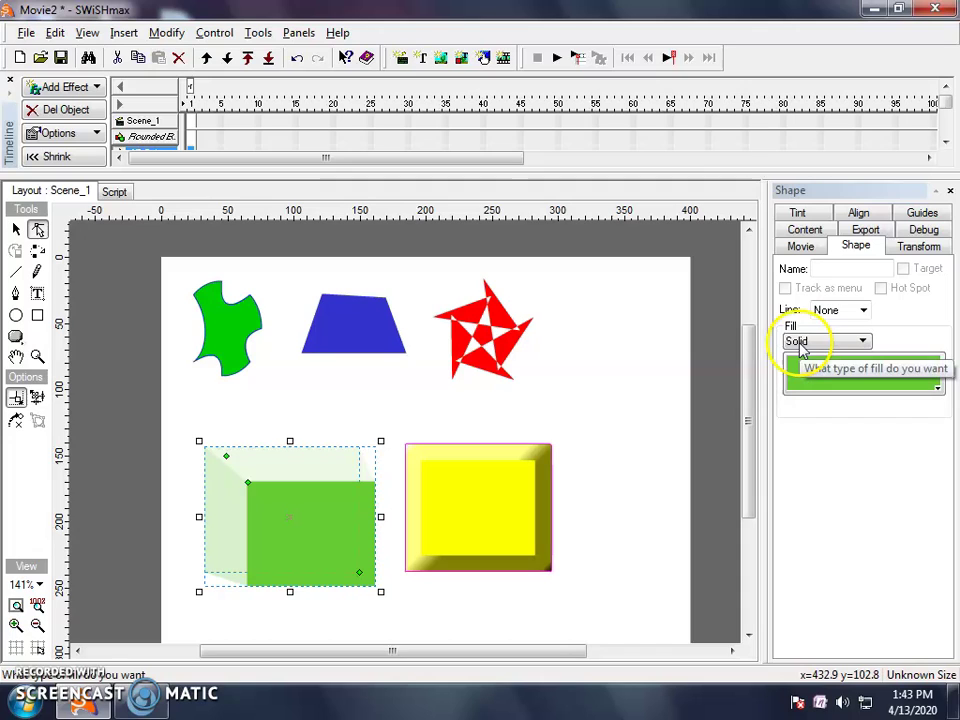
Step: Fill the 3D cube with a radial gradient running from blue at the centre to transparent green
{"action": "left_click", "coordinate": [850, 342]}
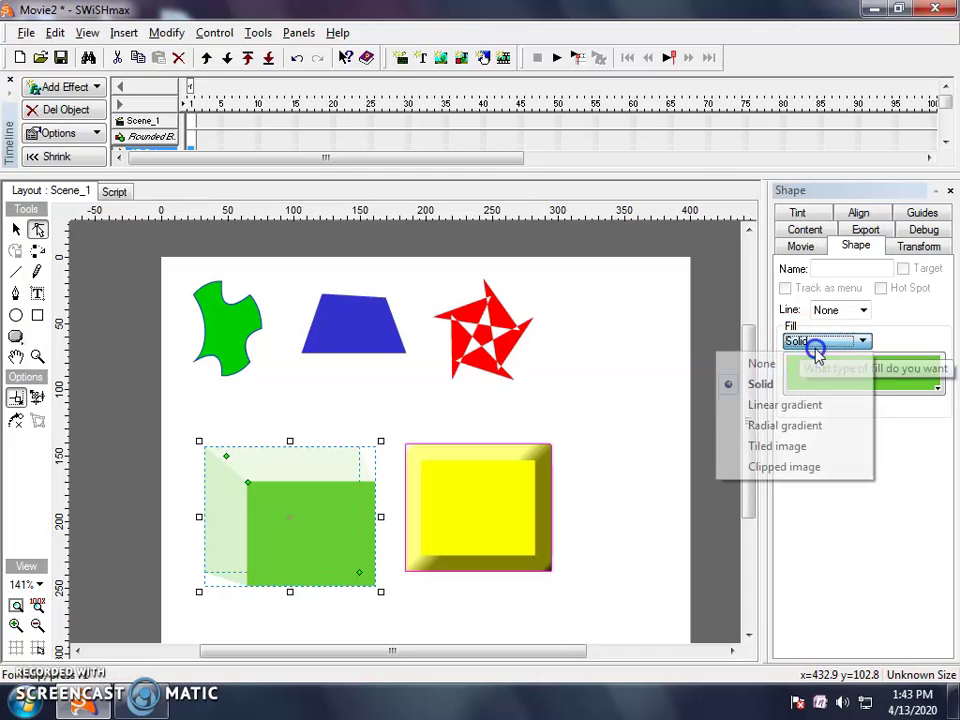
{"action": "left_click", "coordinate": [752, 430]}
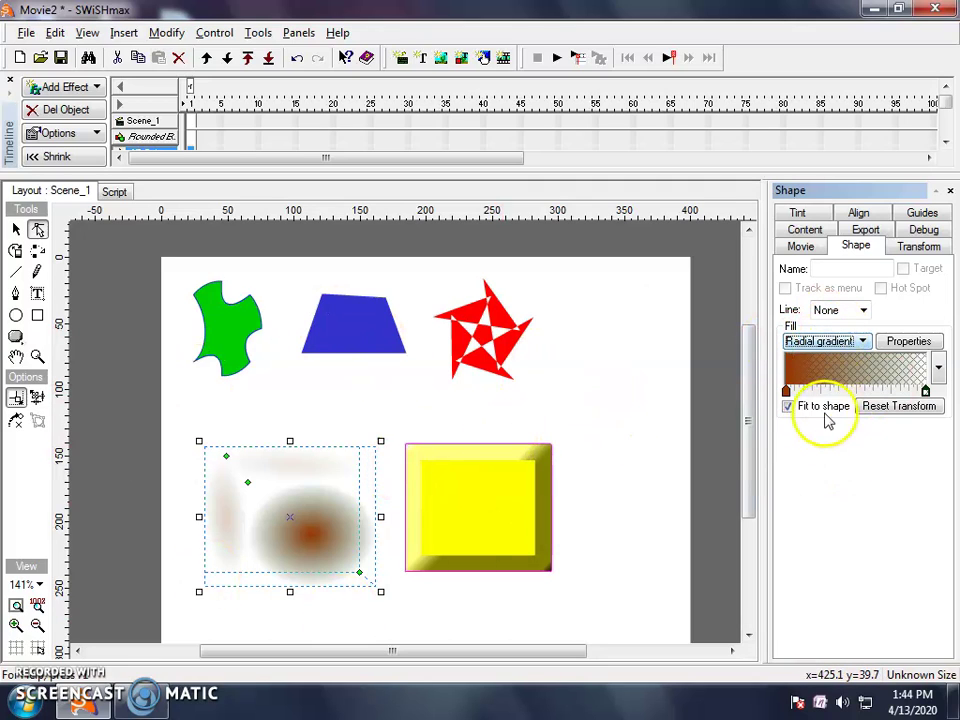
{"action": "left_click", "coordinate": [787, 392]}
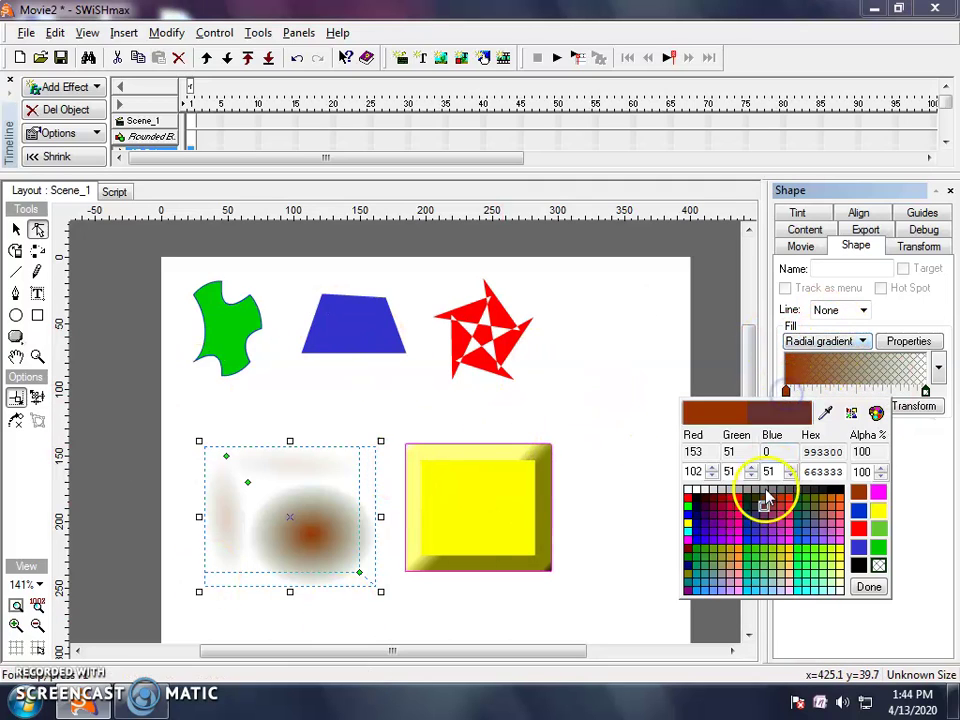
{"action": "left_click", "coordinate": [747, 538]}
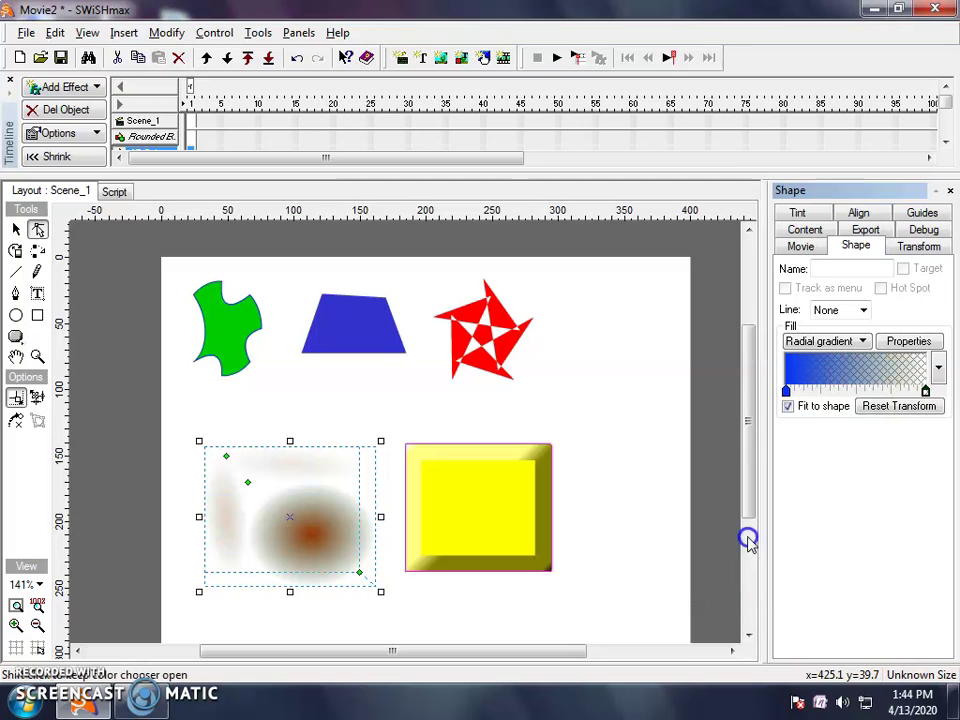
{"action": "left_click", "coordinate": [925, 391]}
{"action": "left_click", "coordinate": [868, 552]}
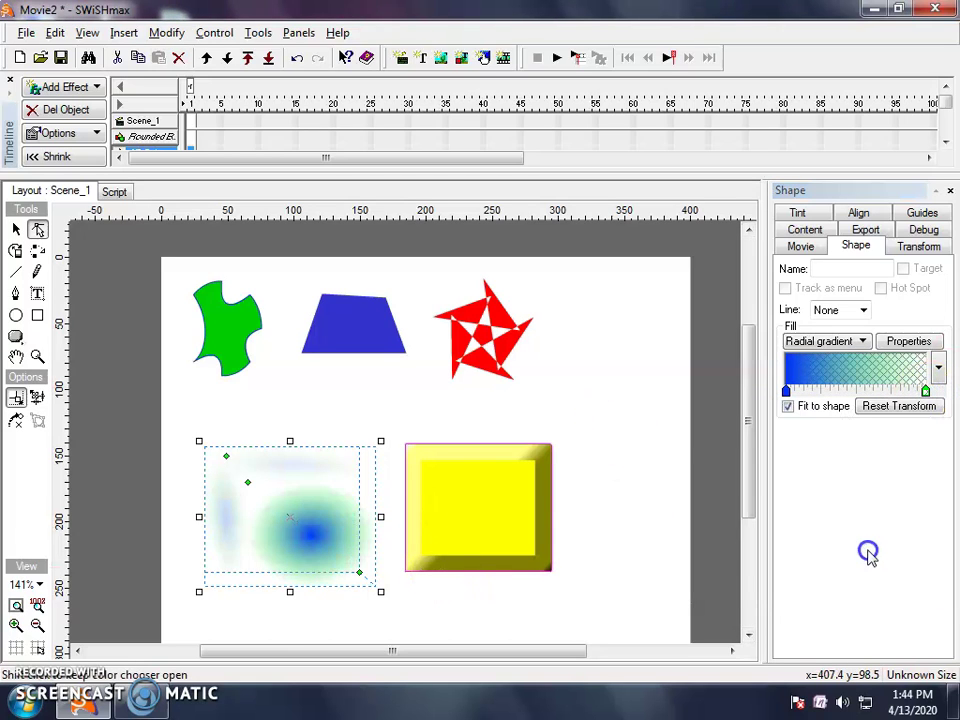
Step: Change the bevel button's solid fill to purple
{"action": "left_click", "coordinate": [473, 515]}
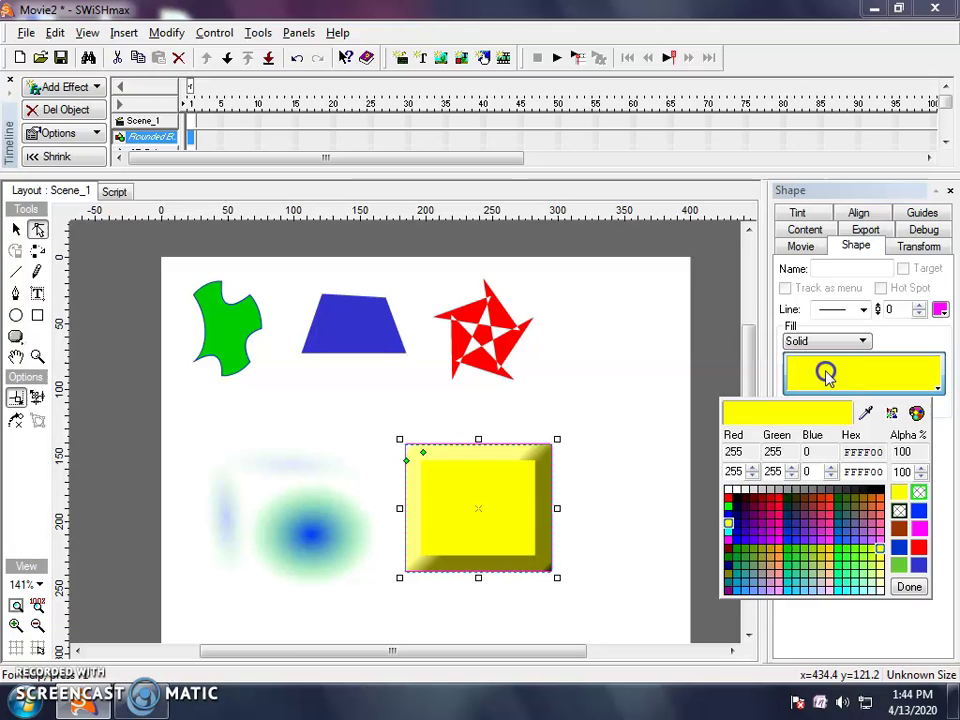
{"action": "left_click", "coordinate": [793, 521]}
Step: Fill the star with a linear gradient from blue to transparent pink, and shift it slightly down and to the right
{"action": "left_click", "coordinate": [484, 366]}
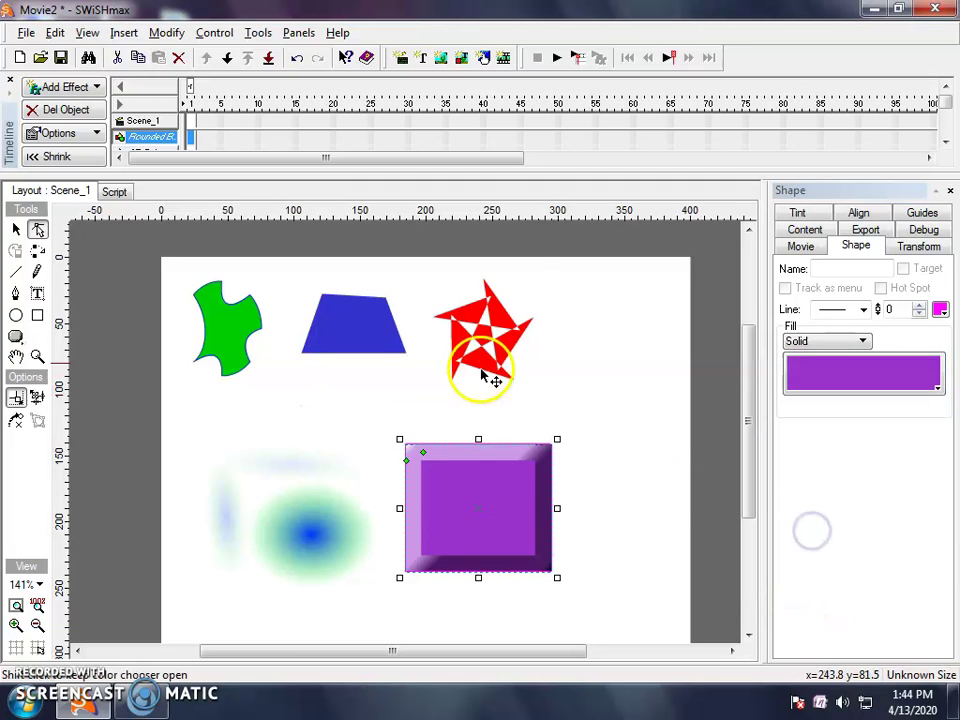
{"action": "left_click", "coordinate": [891, 382]}
{"action": "left_click", "coordinate": [845, 341]}
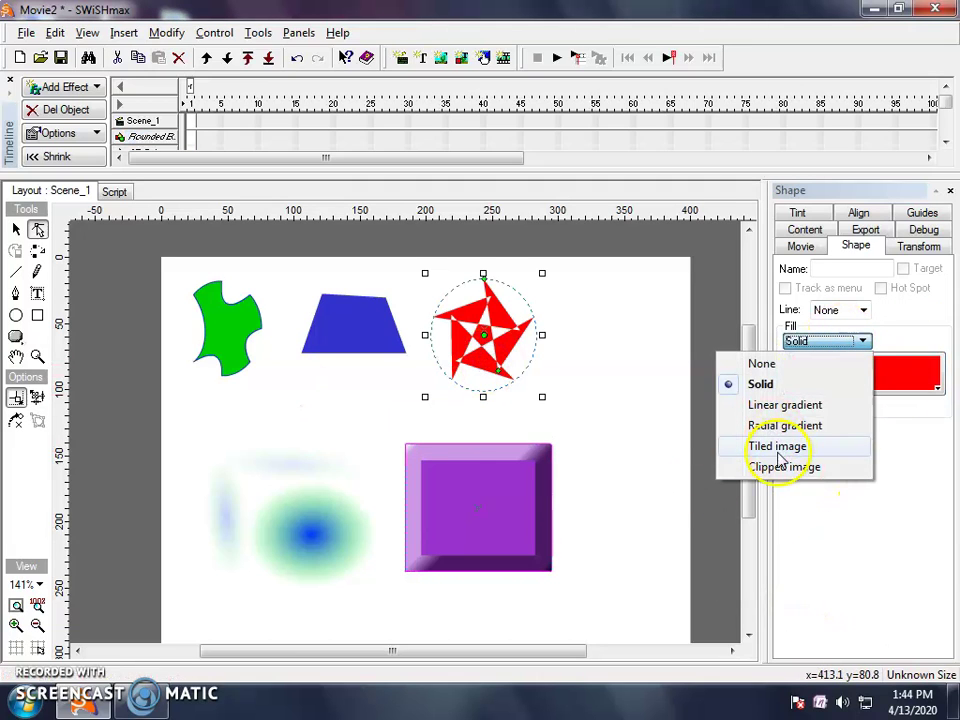
{"action": "left_click", "coordinate": [790, 405]}
{"action": "left_click_drag", "start_coordinate": [479, 345], "coordinate": [508, 360]}
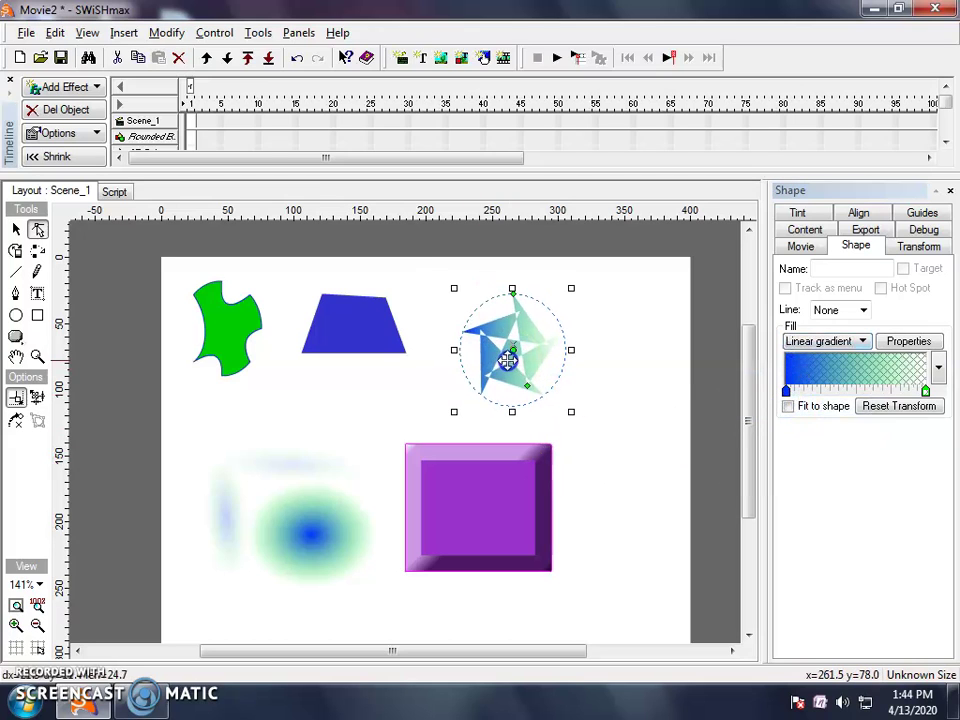
{"action": "left_click", "coordinate": [925, 391]}
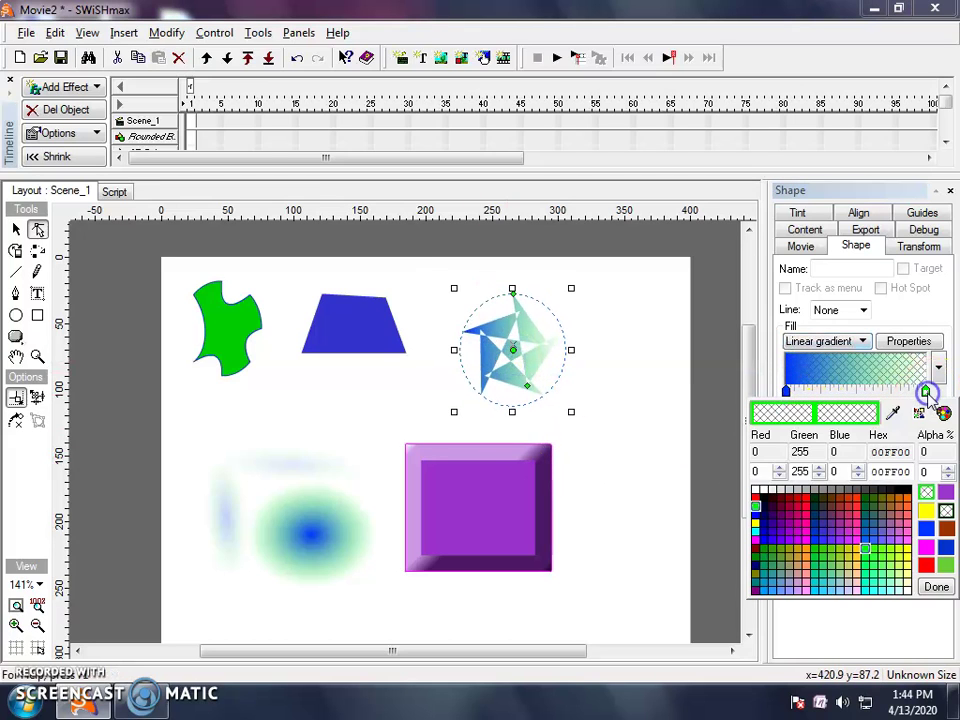
{"action": "left_click", "coordinate": [906, 545]}
Step: Recolour the trapezoid solid gray and the green curved shape solid violet (CC00FF)
{"action": "left_click", "coordinate": [355, 343]}
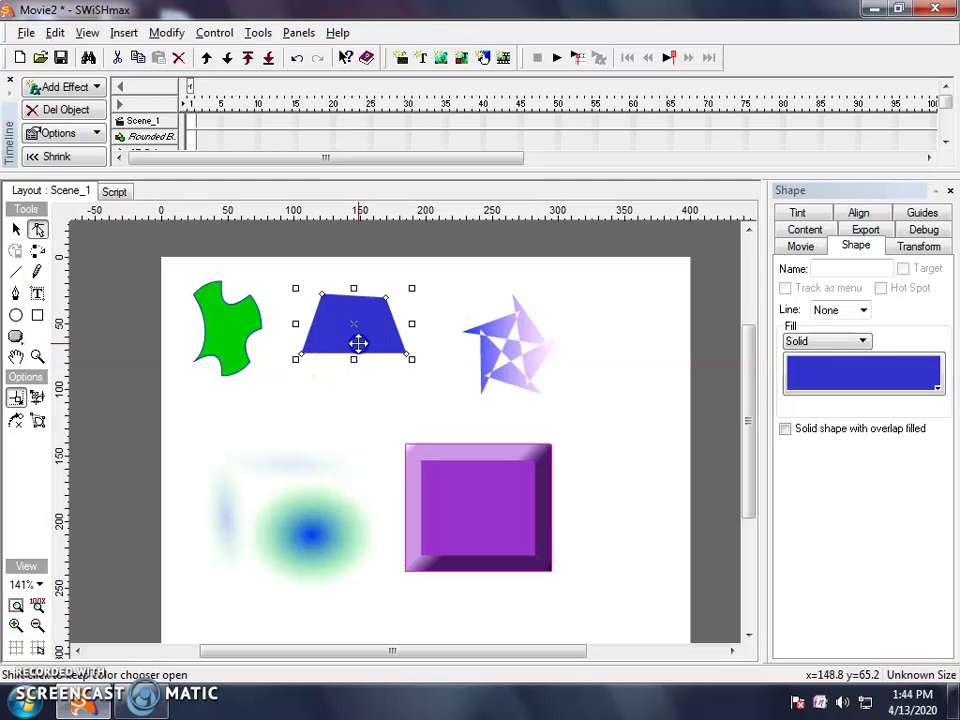
{"action": "left_click", "coordinate": [838, 370]}
{"action": "left_click", "coordinate": [771, 574]}
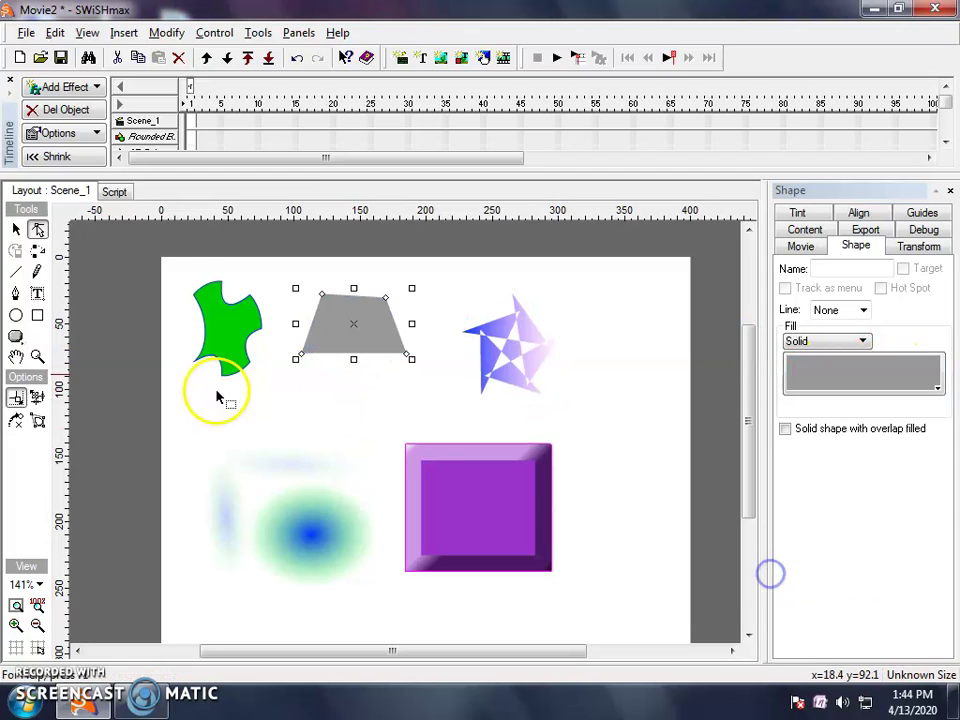
{"action": "left_click", "coordinate": [212, 316]}
{"action": "left_click", "coordinate": [903, 388]}
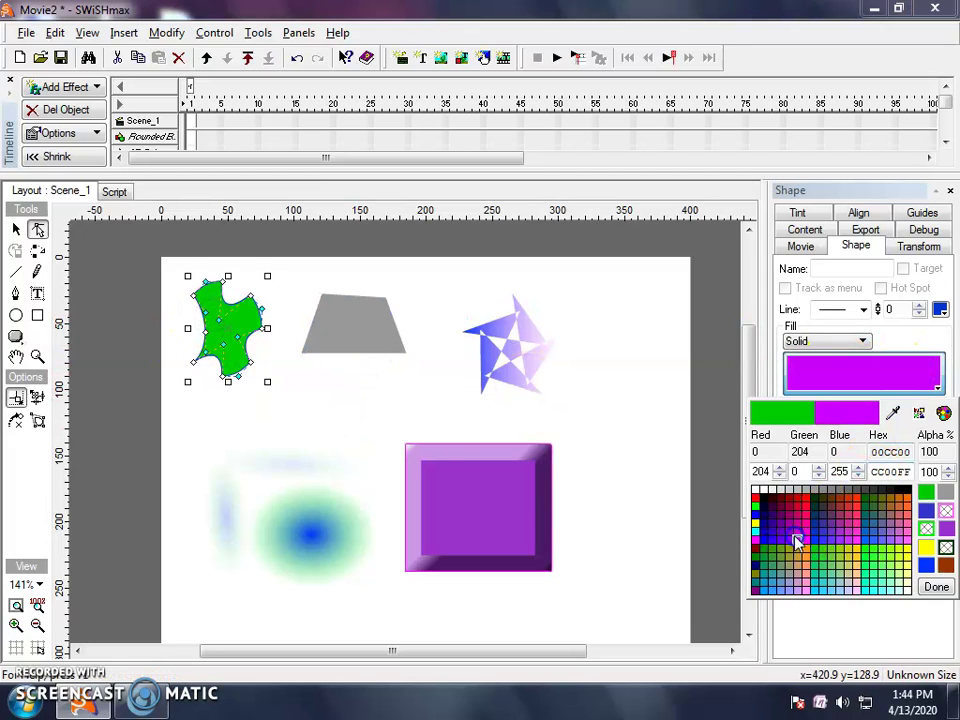
{"action": "left_click", "coordinate": [795, 537]}
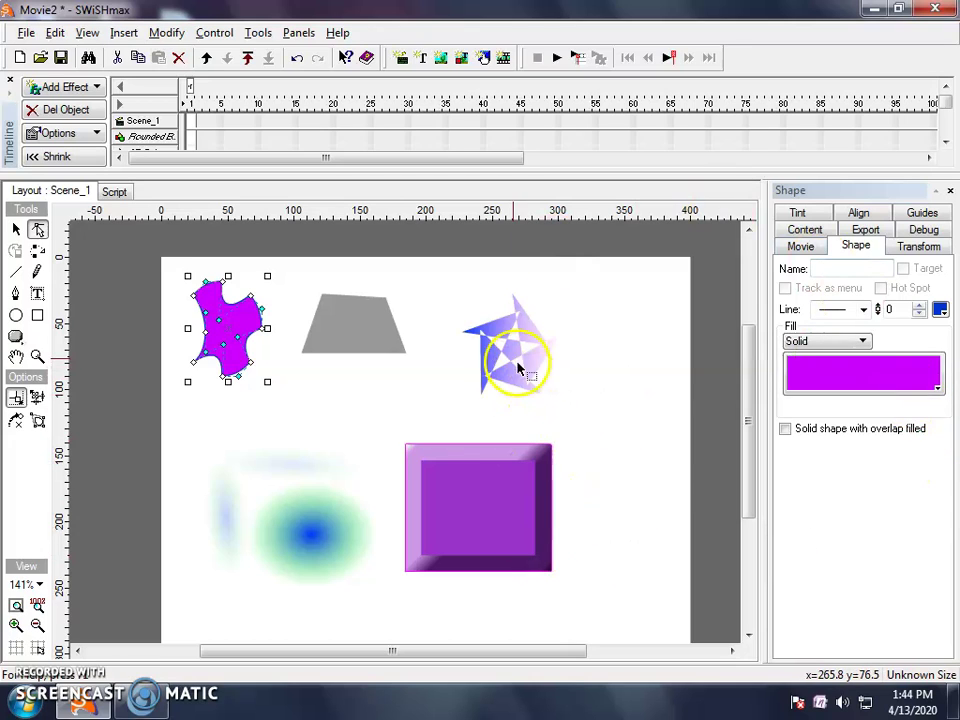
Step: Move the star and the trapezoid to the right, and enlarge the trapezoid to fill the space between its neighbours
{"action": "left_click_drag", "start_coordinate": [518, 370], "coordinate": [562, 368]}
{"action": "left_click_drag", "start_coordinate": [358, 341], "coordinate": [395, 345]}
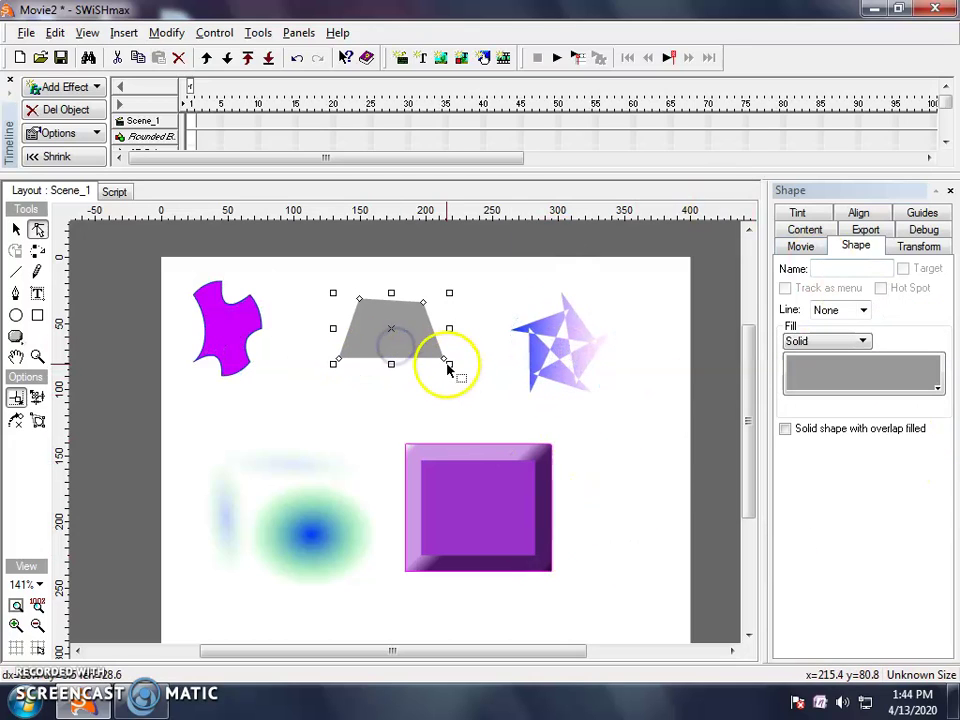
{"action": "left_click_drag", "start_coordinate": [451, 363], "coordinate": [497, 375]}
{"action": "left_click_drag", "start_coordinate": [418, 345], "coordinate": [407, 360]}
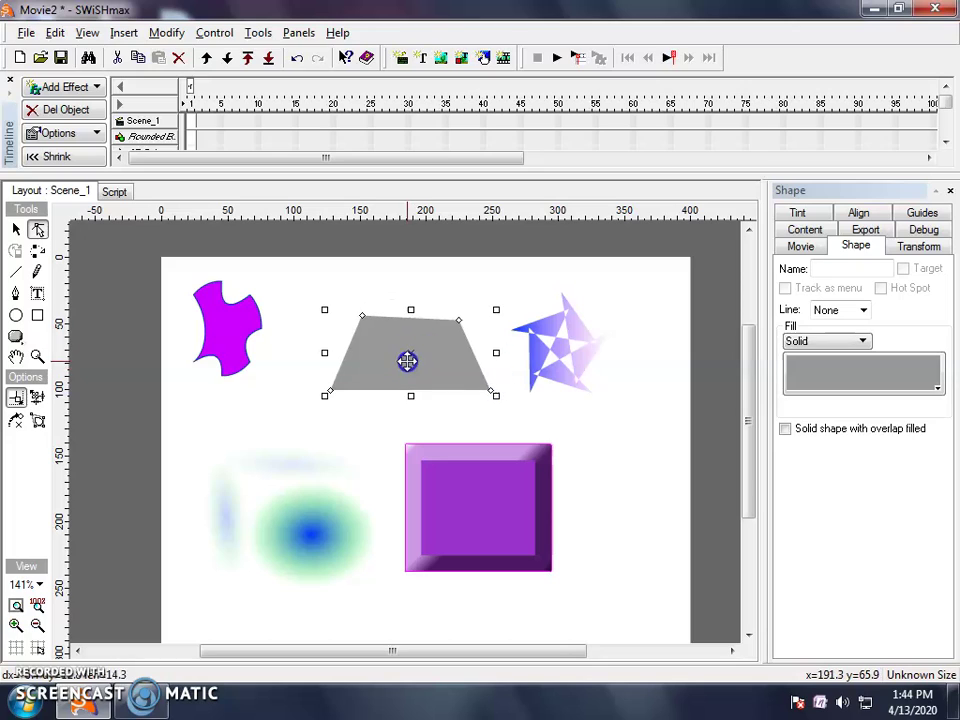